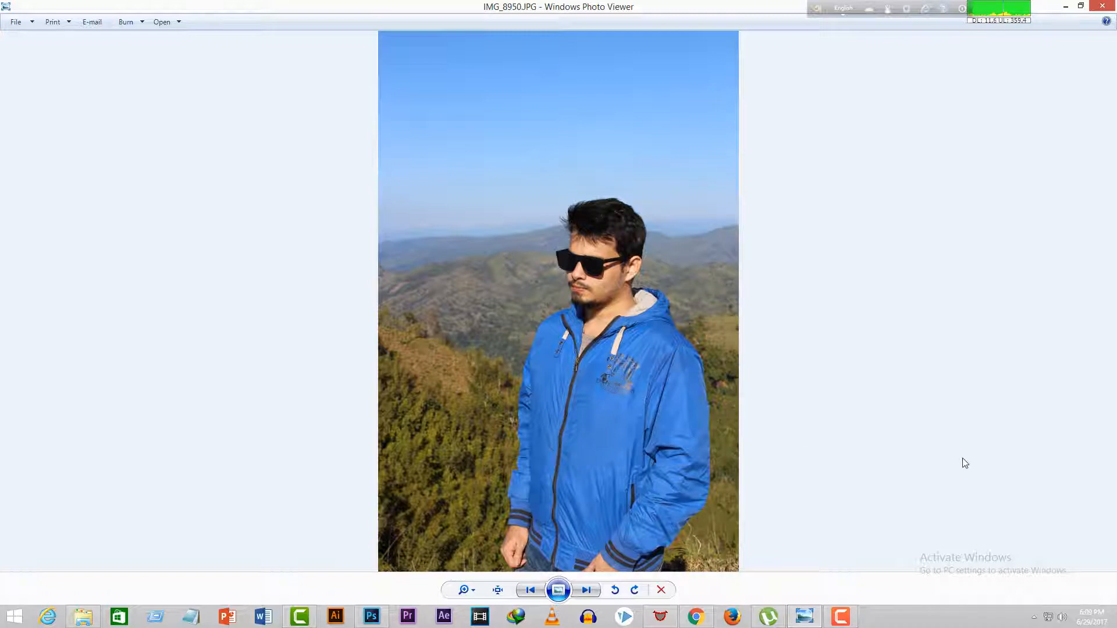
# Flip between the original photo IMG_8950.JPG and its edited PNG version to compare them, and return to the desktop
pyautogui.press('Right')
pyautogui.press('Left')
pyautogui.press('Right')
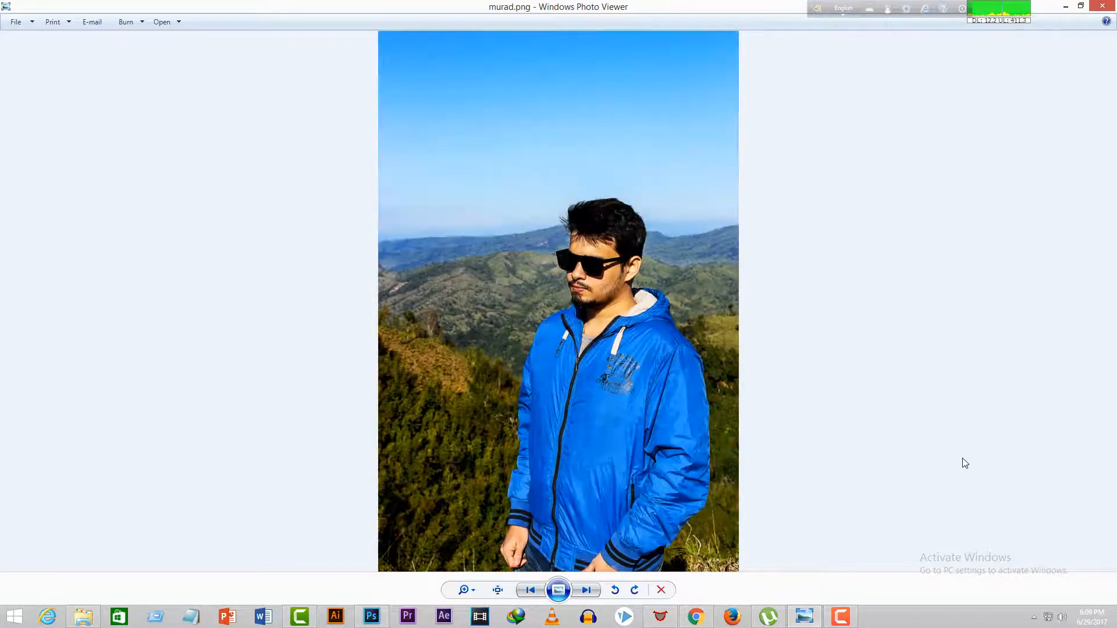
pyautogui.press('Left')
pyautogui.press('Right')
pyautogui.press('Left')
pyautogui.press('Right')
pyautogui.click(1066, 8)
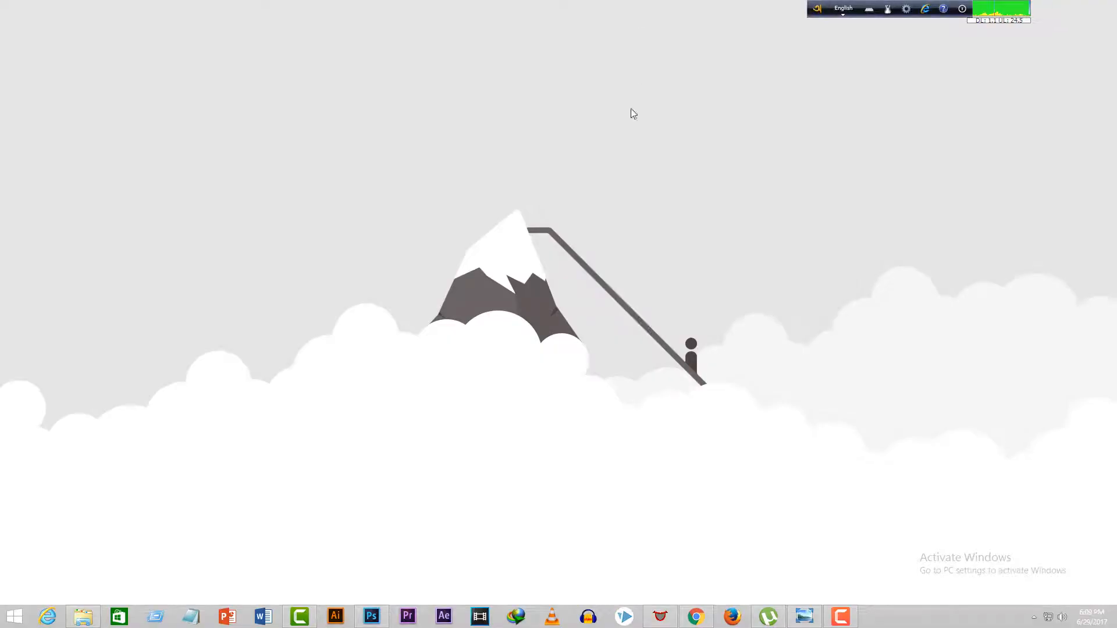
pyautogui.rightClick(628, 140)
pyautogui.click(651, 174)
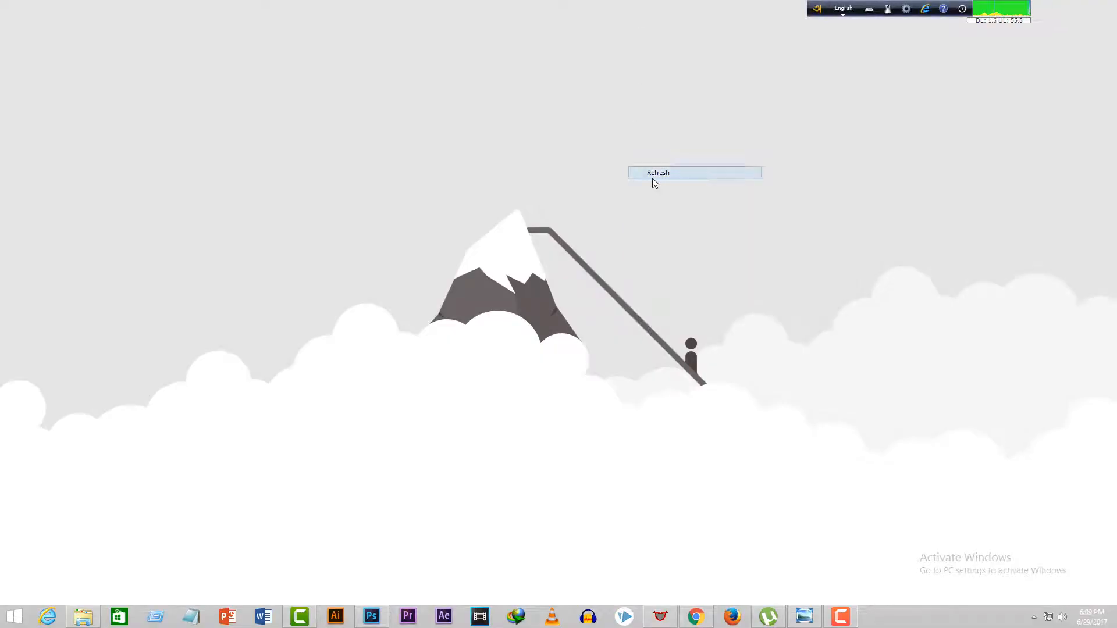
# Reopen the photo viewer, compare the edited and original photos once more, and minimise it
pyautogui.click(805, 623)
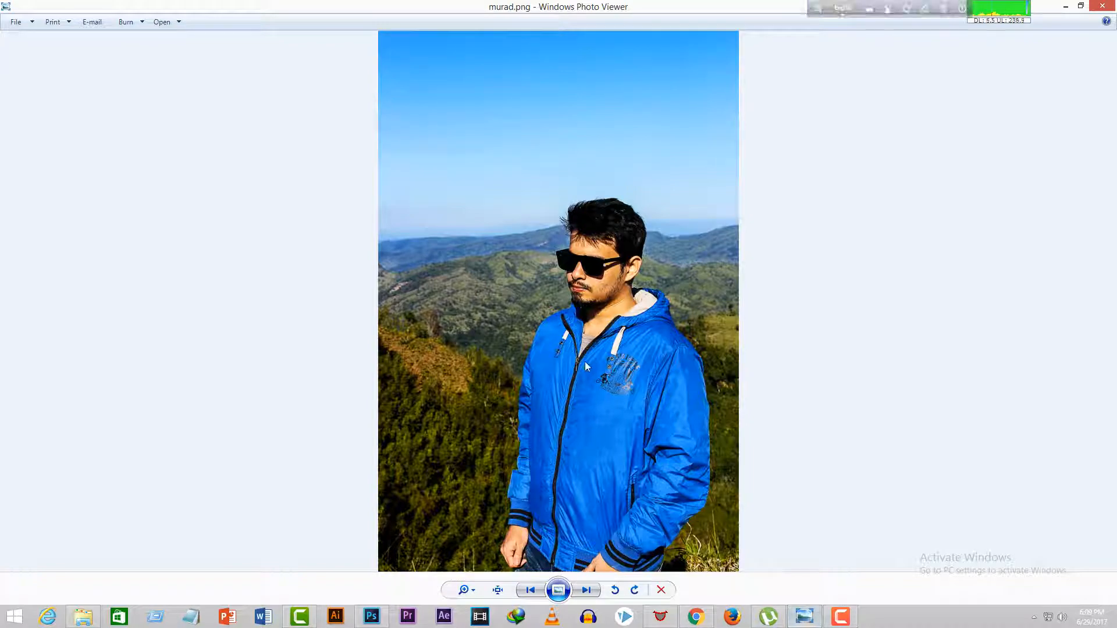
pyautogui.press('Left')
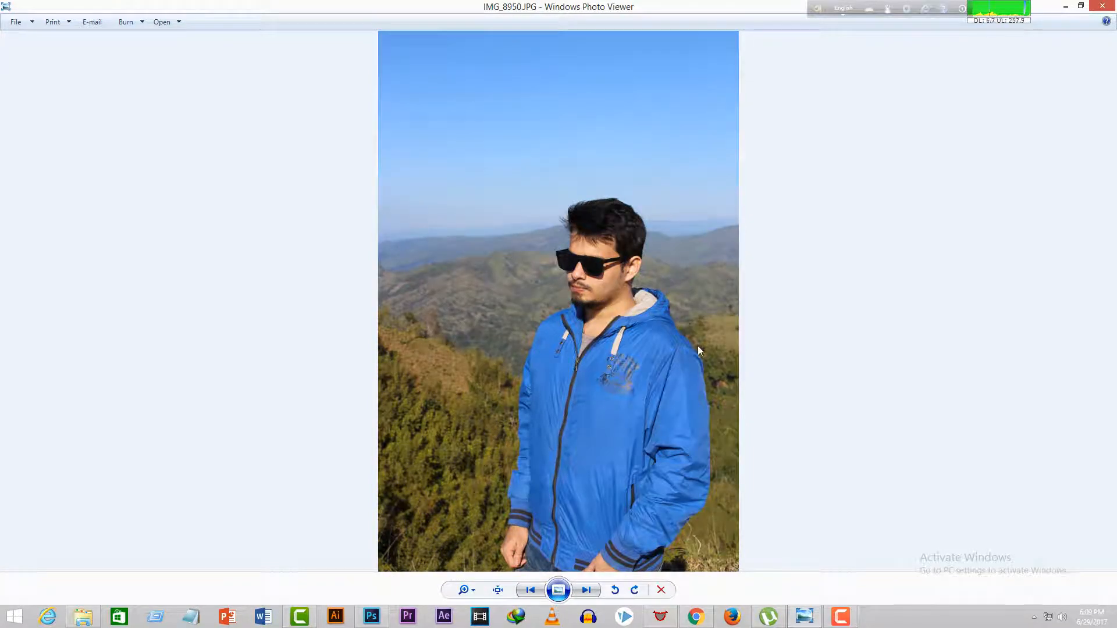
pyautogui.press('Right')
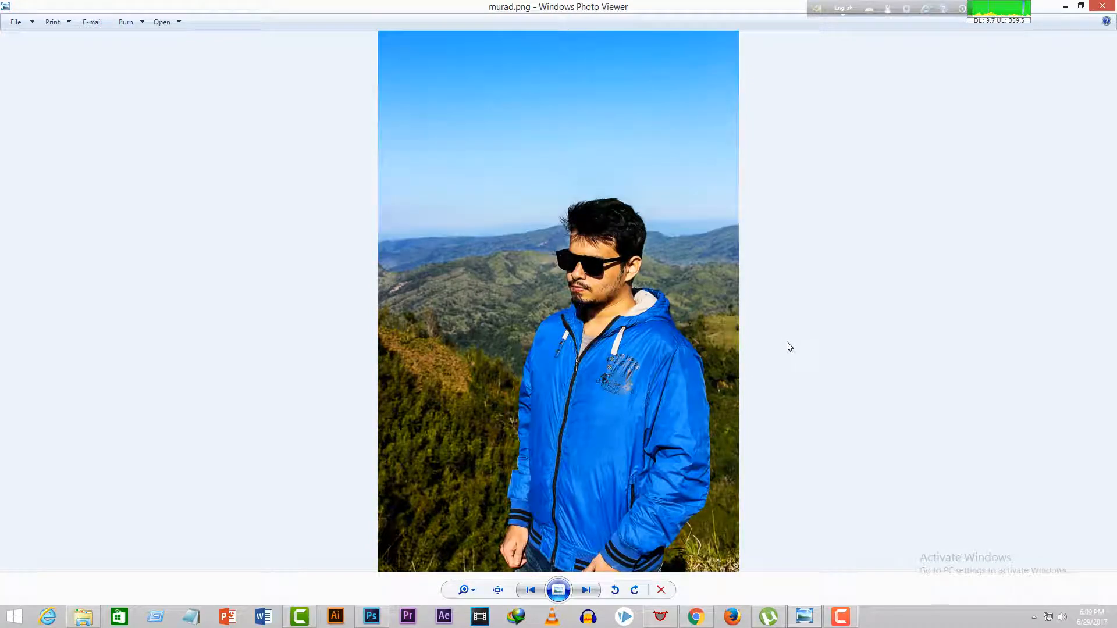
pyautogui.press('Left')
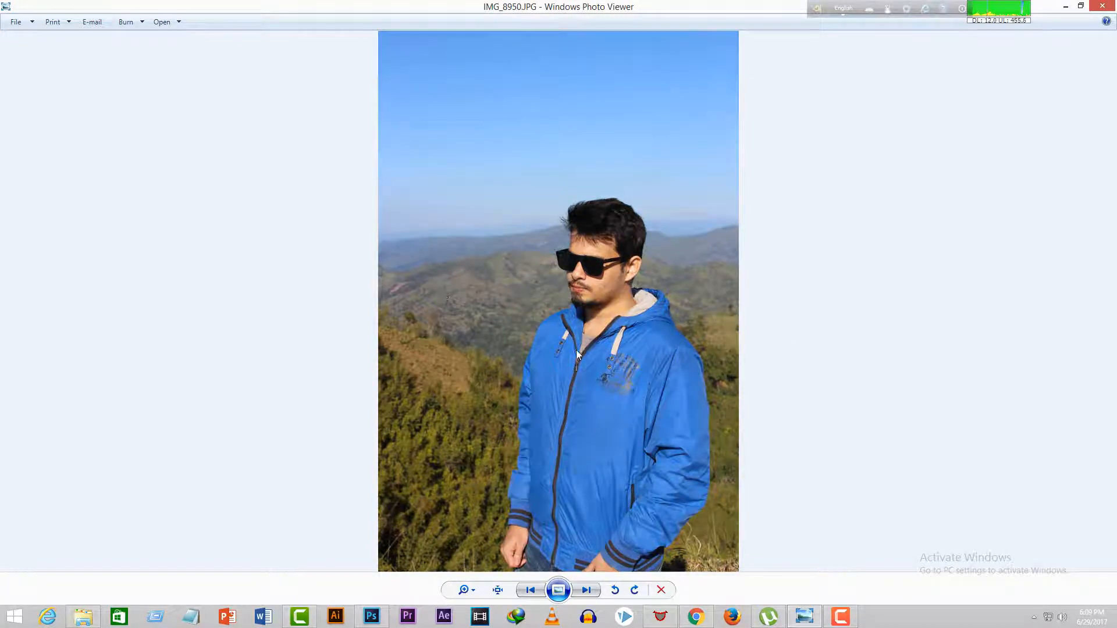
pyautogui.press('Right')
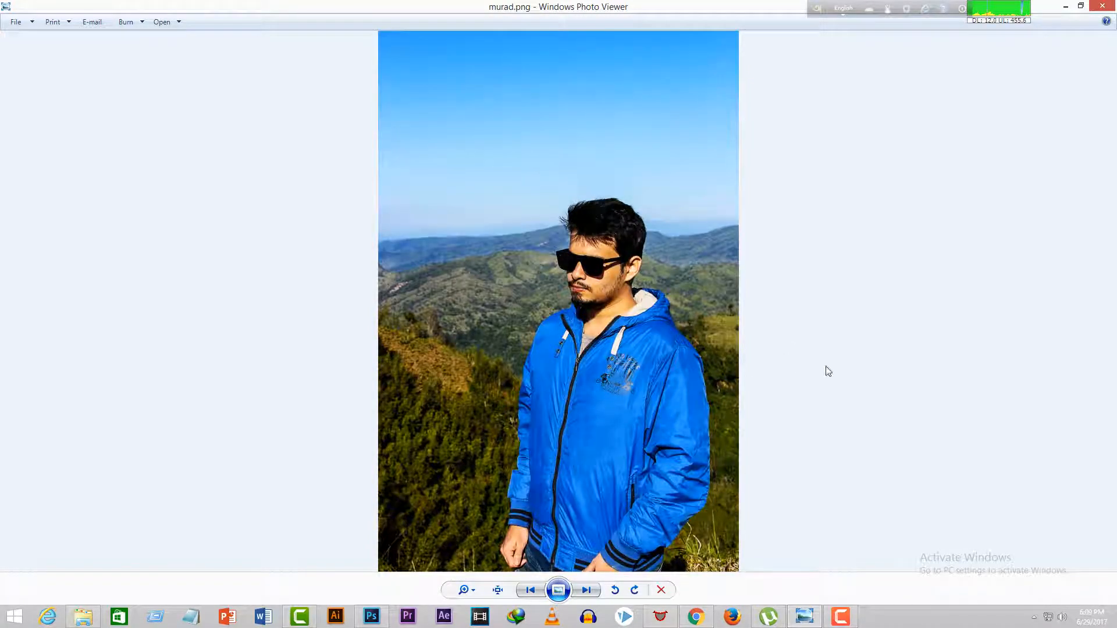
pyautogui.click(1070, 6)
pyautogui.rightClick(713, 250)
pyautogui.click(739, 286)
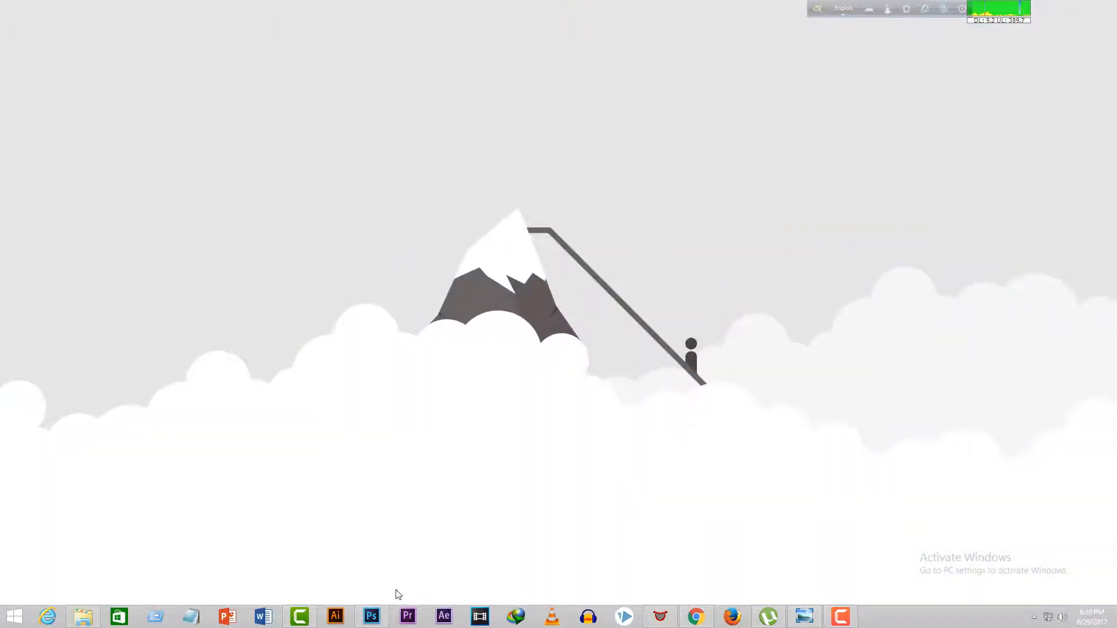
# Switch to Photoshop, pick the Move tool and open the Camera Raw Filter for IMG_8950.JPG
pyautogui.click(381, 615)
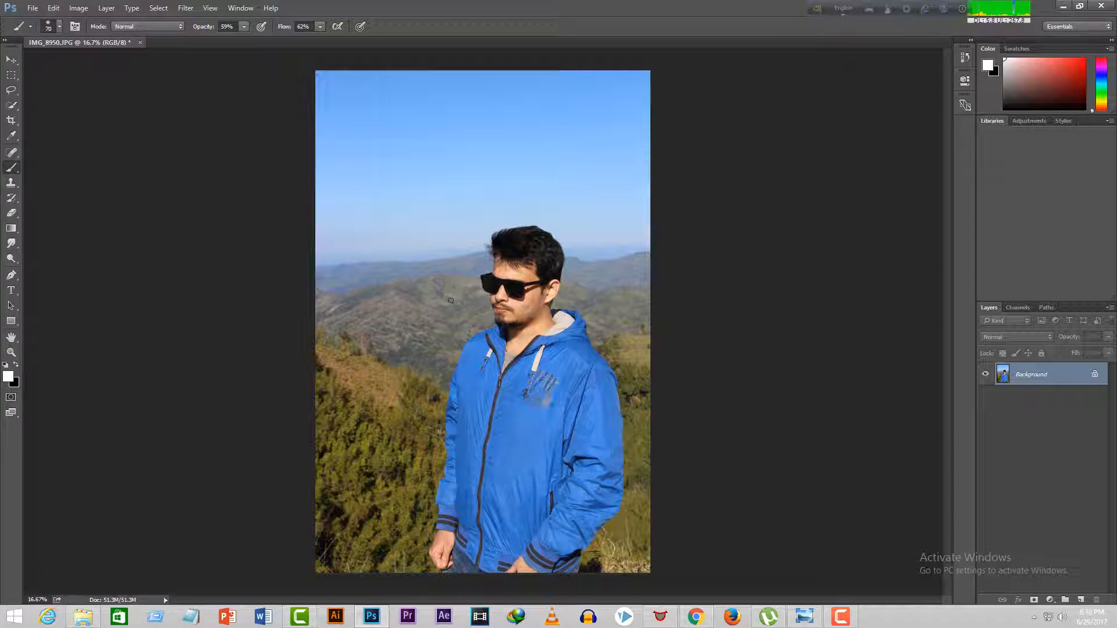
pyautogui.click(11, 59)
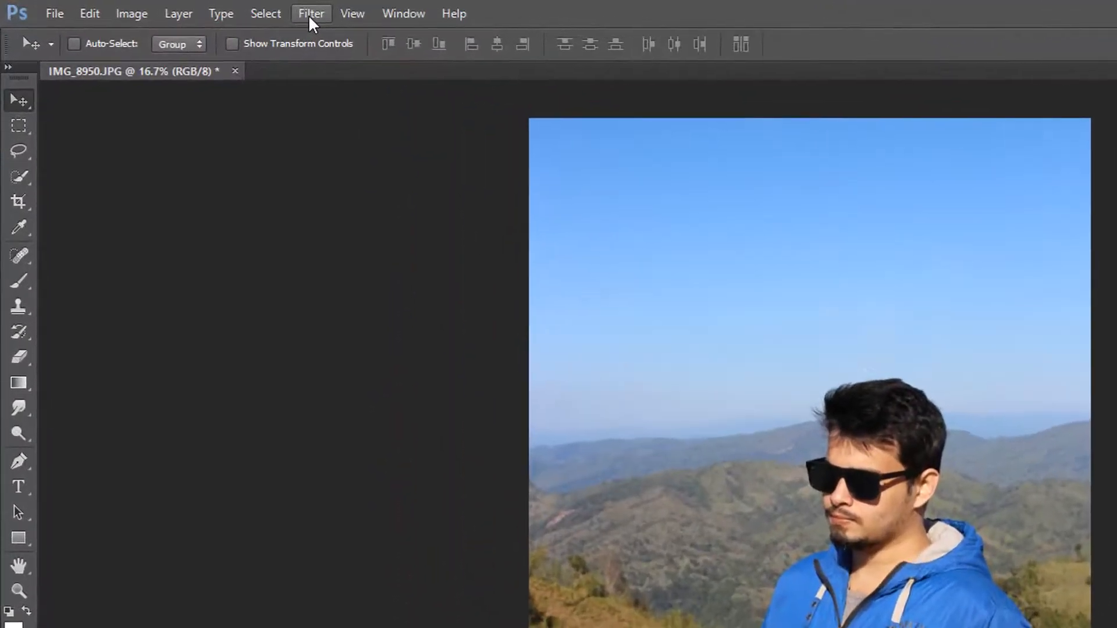
pyautogui.click(238, 12)
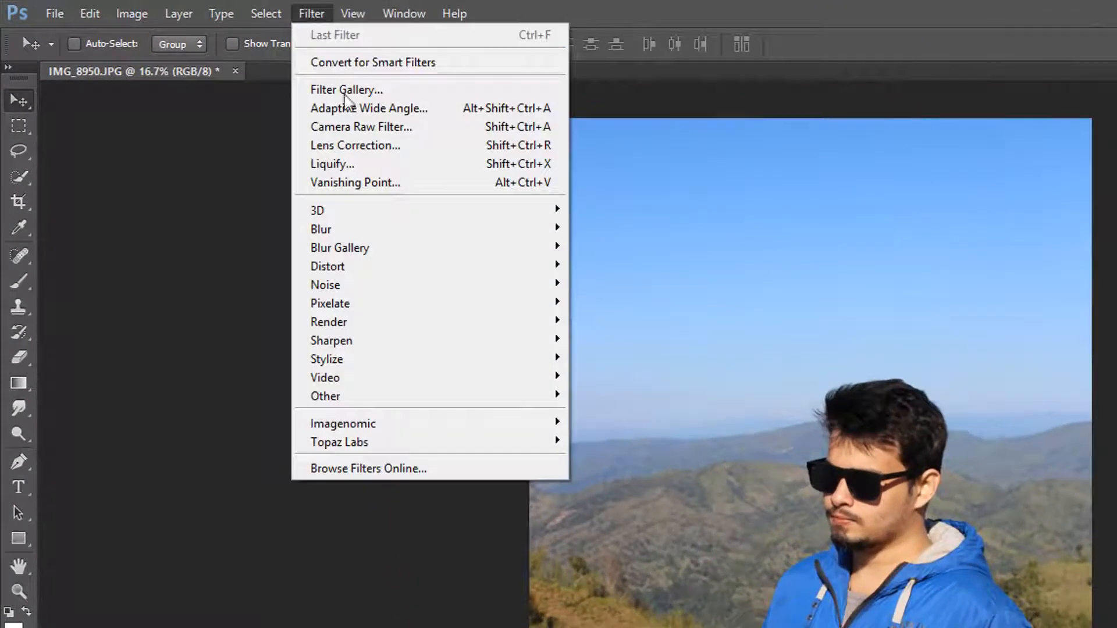
pyautogui.click(373, 128)
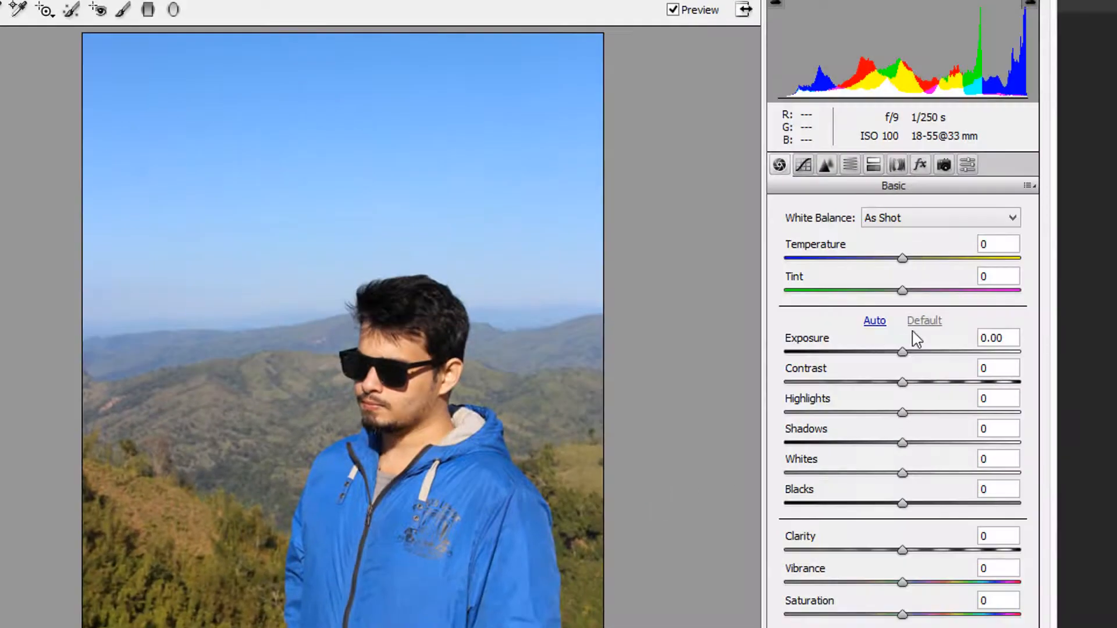
# Set the white balance Temperature to 3 and the Tint to 1
pyautogui.click(996, 247)
pyautogui.write('3')
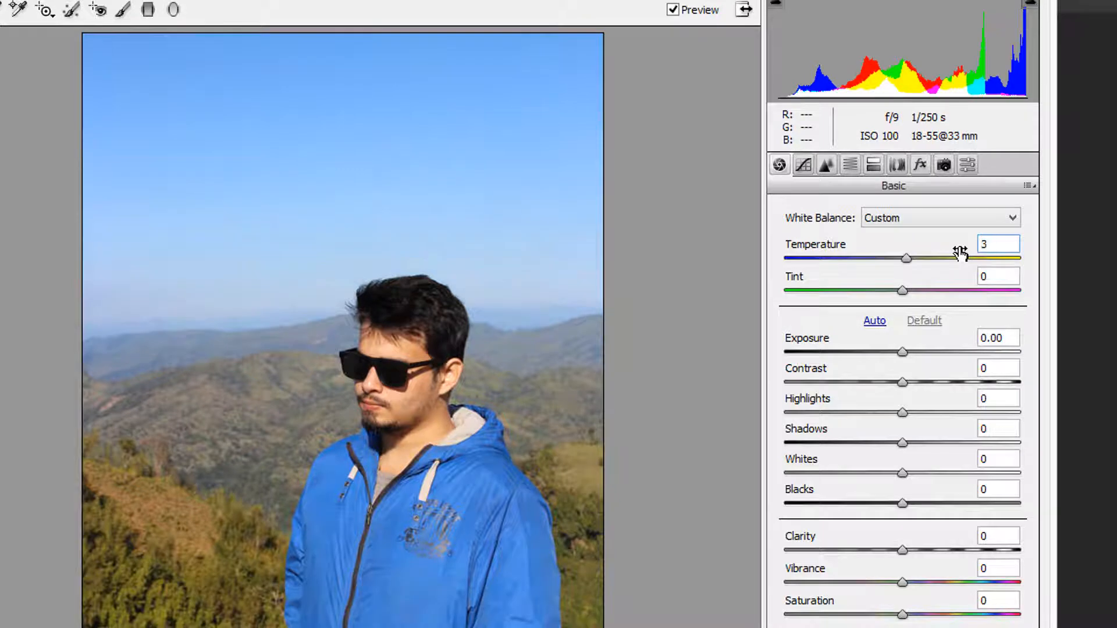
pyautogui.press('Tab')
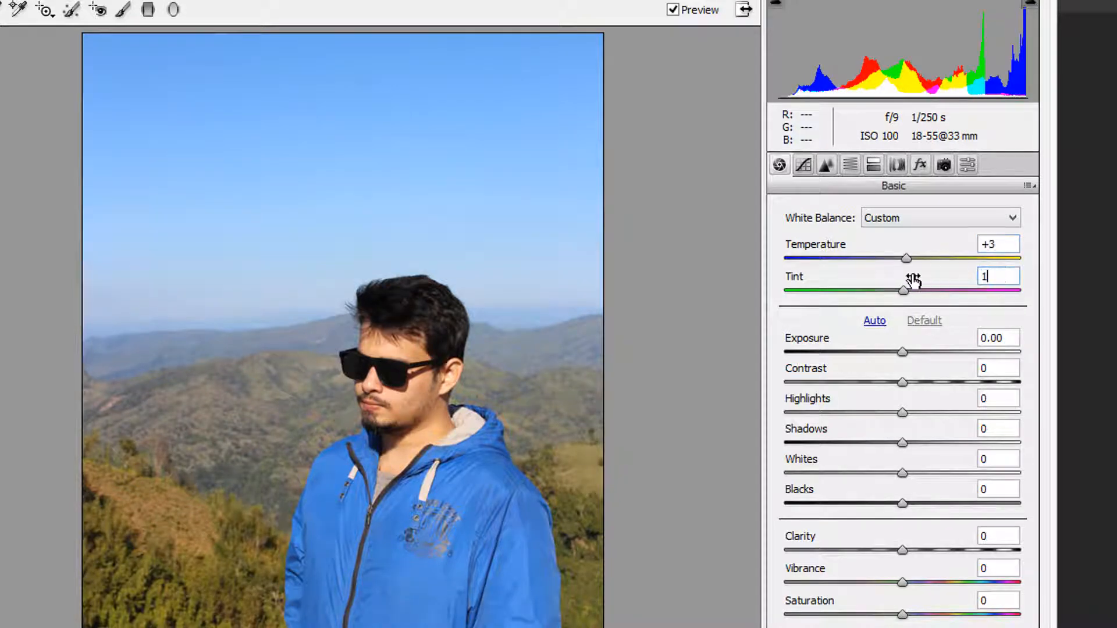
pyautogui.write('1')
# Set the Exposure to 0.25 and check the photo with the preview off and on
pyautogui.press('Tab')
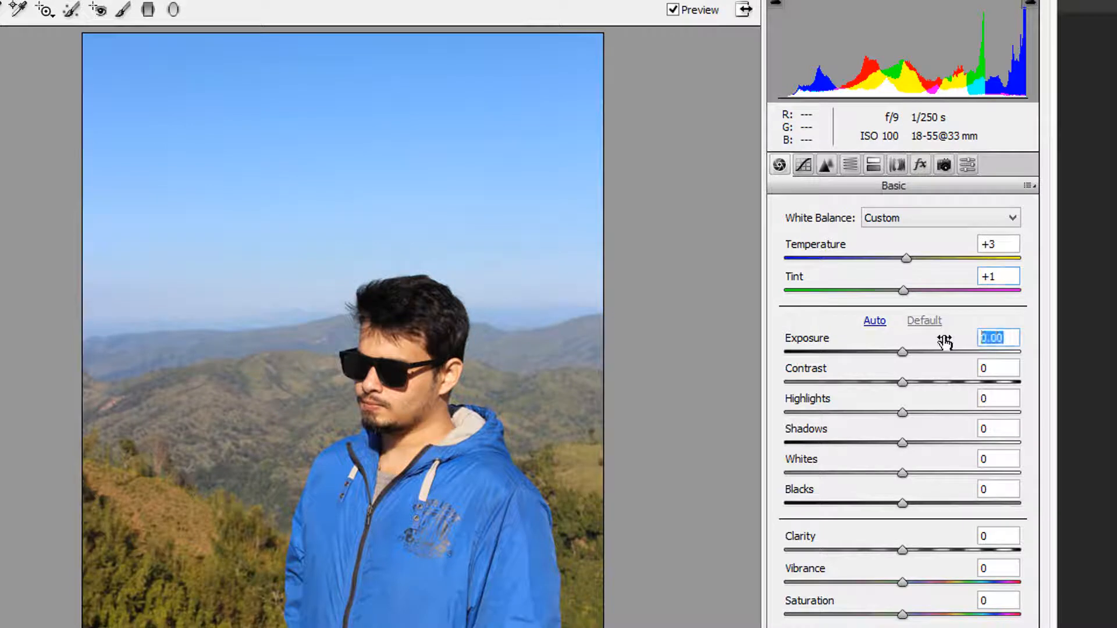
pyautogui.write('0.25')
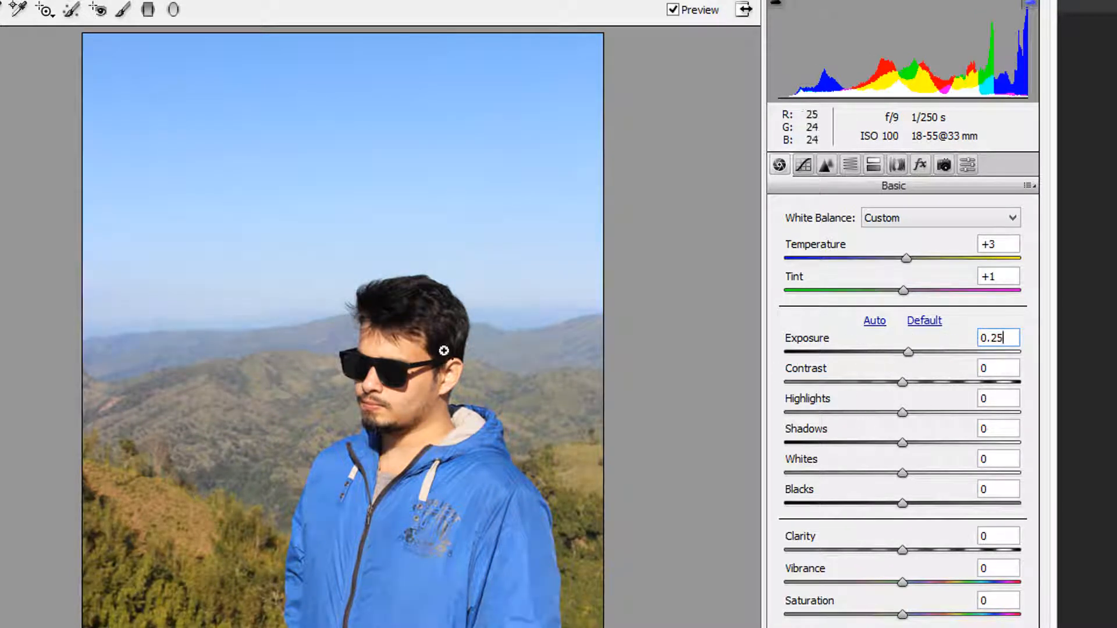
pyautogui.click(673, 10)
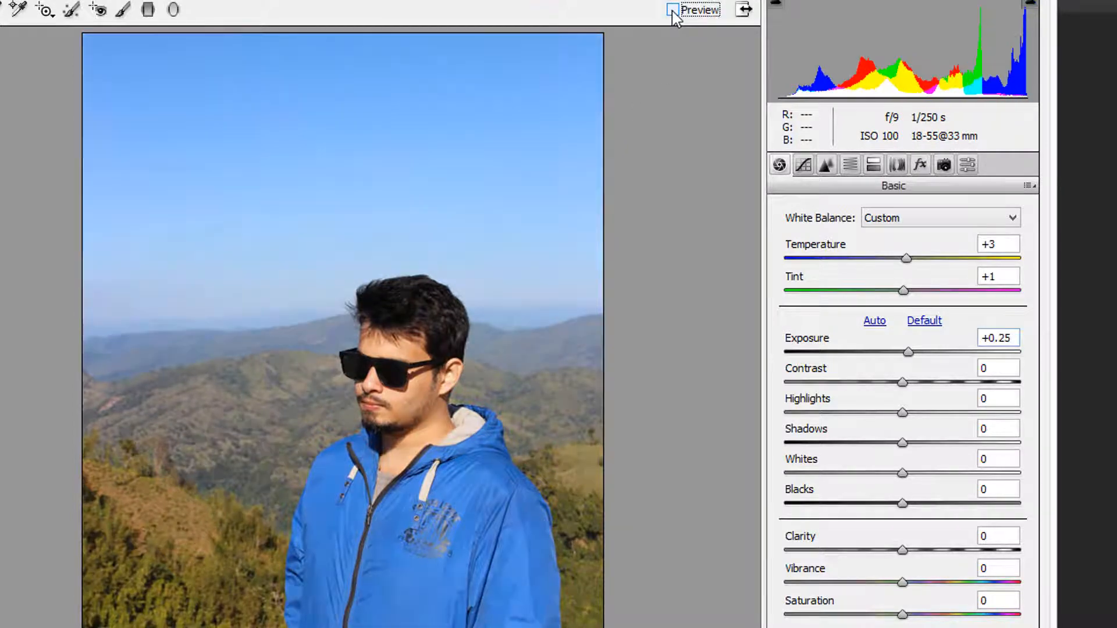
pyautogui.click(673, 10)
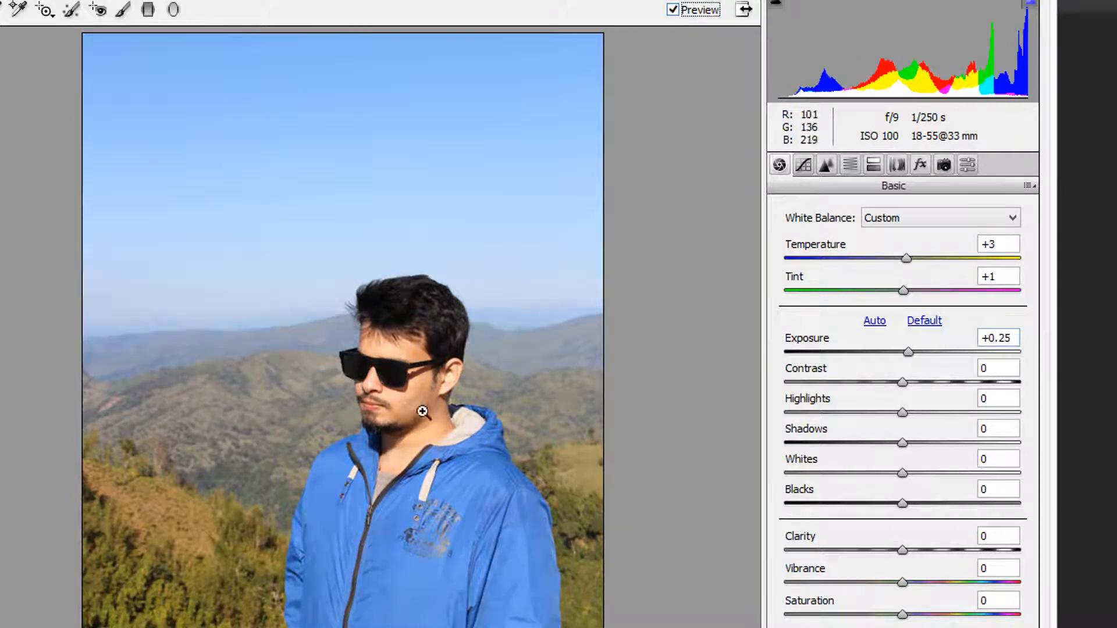
# Set the Contrast to 11 and the Highlights to -20
pyautogui.click(998, 364)
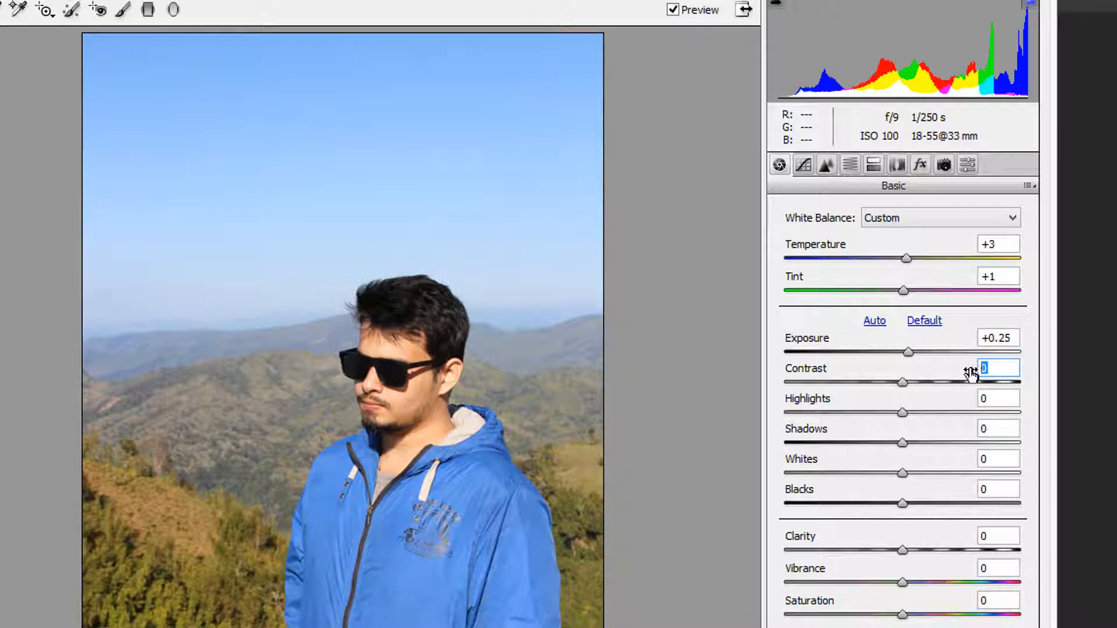
pyautogui.write('11')
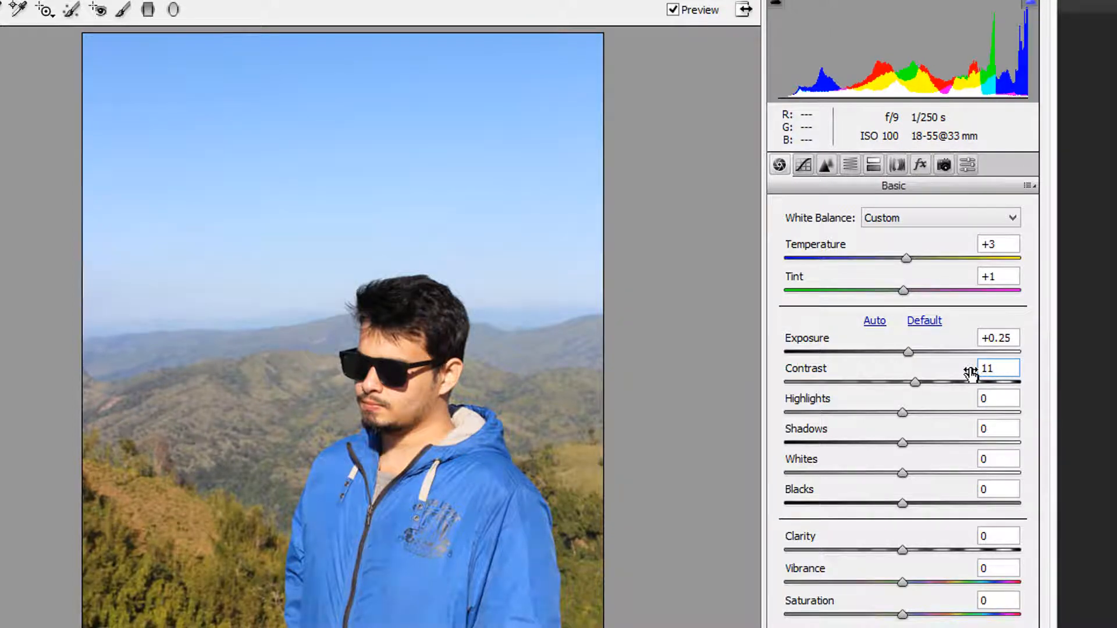
pyautogui.click(1001, 401)
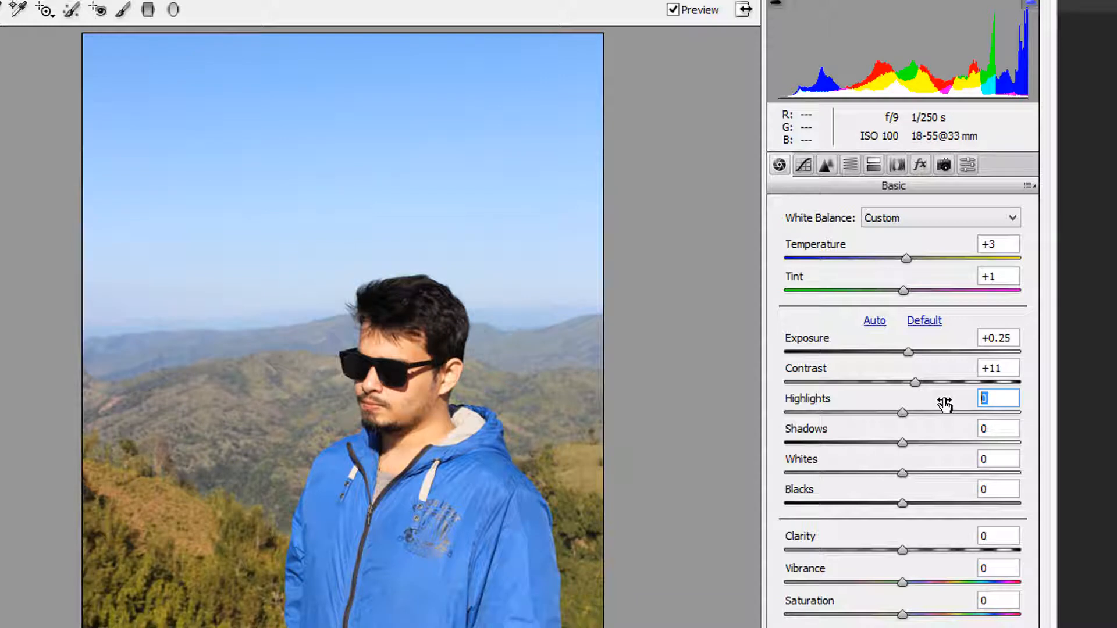
pyautogui.write('-20')
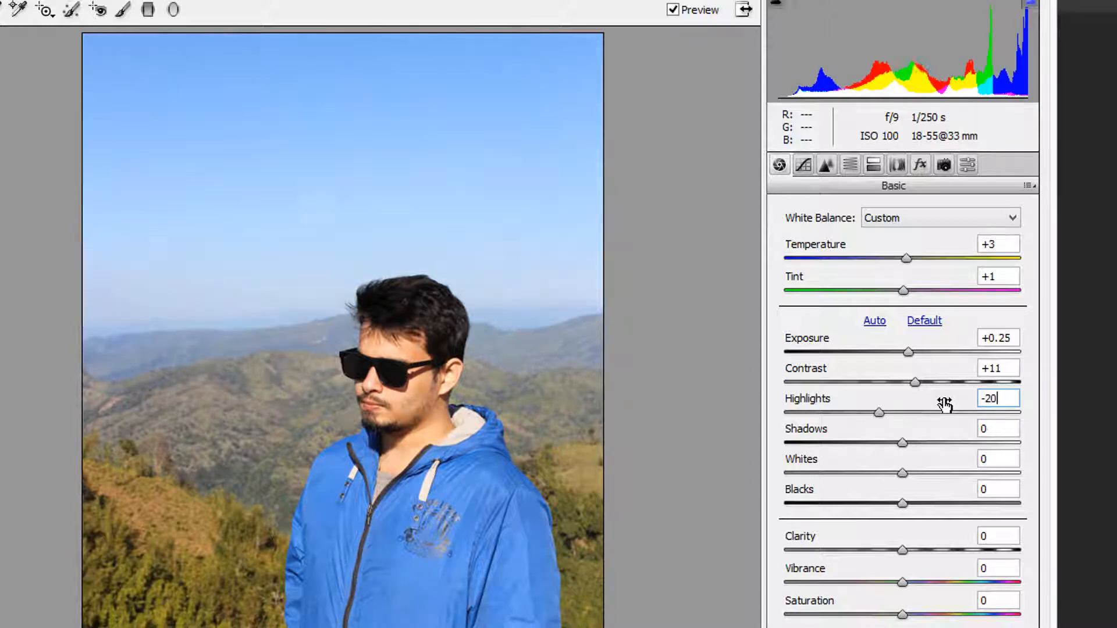
# Set the Shadows to -20 and the Whites to 15
pyautogui.press('Tab')
pyautogui.write('-20')
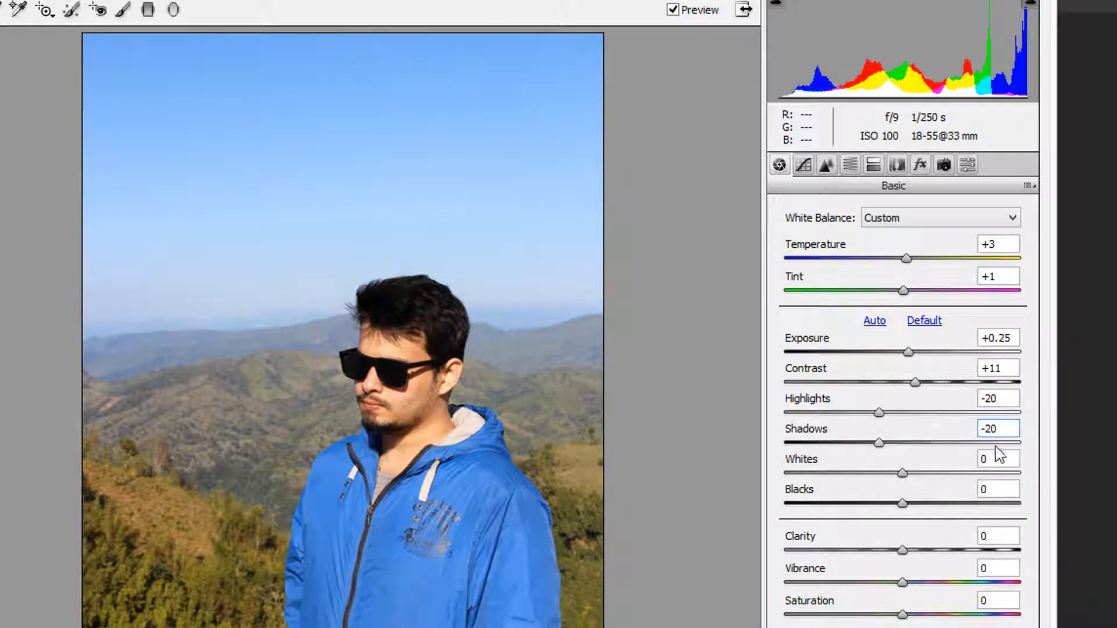
pyautogui.press('Tab')
pyautogui.write('15')
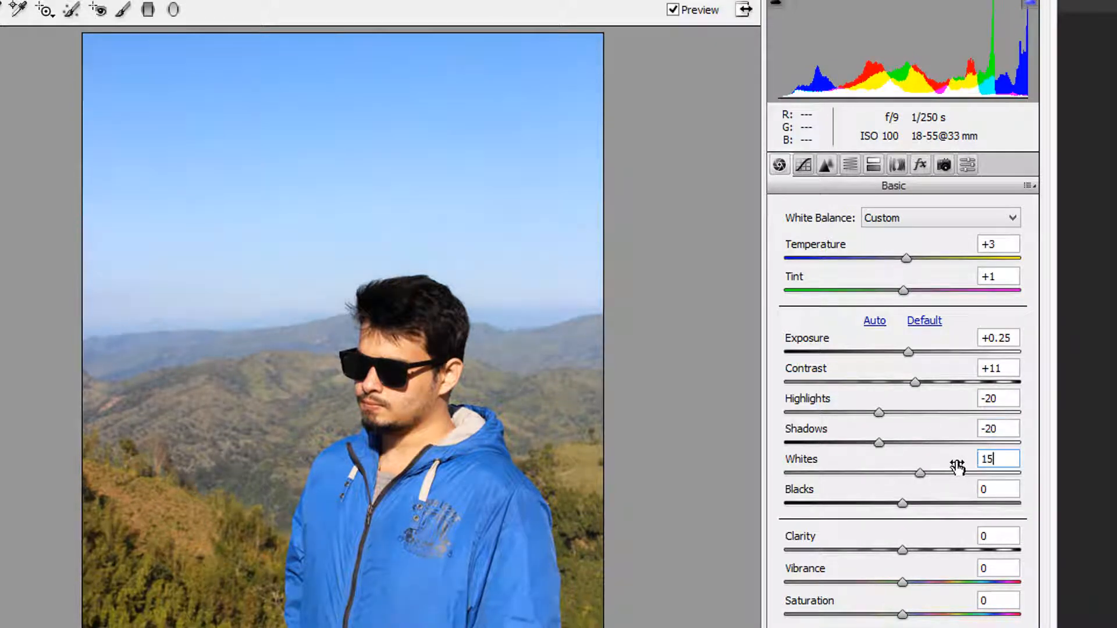
# Try the Whites at the maximum of +100 and bring them back to 15
pyautogui.press('Return')
pyautogui.write('38')
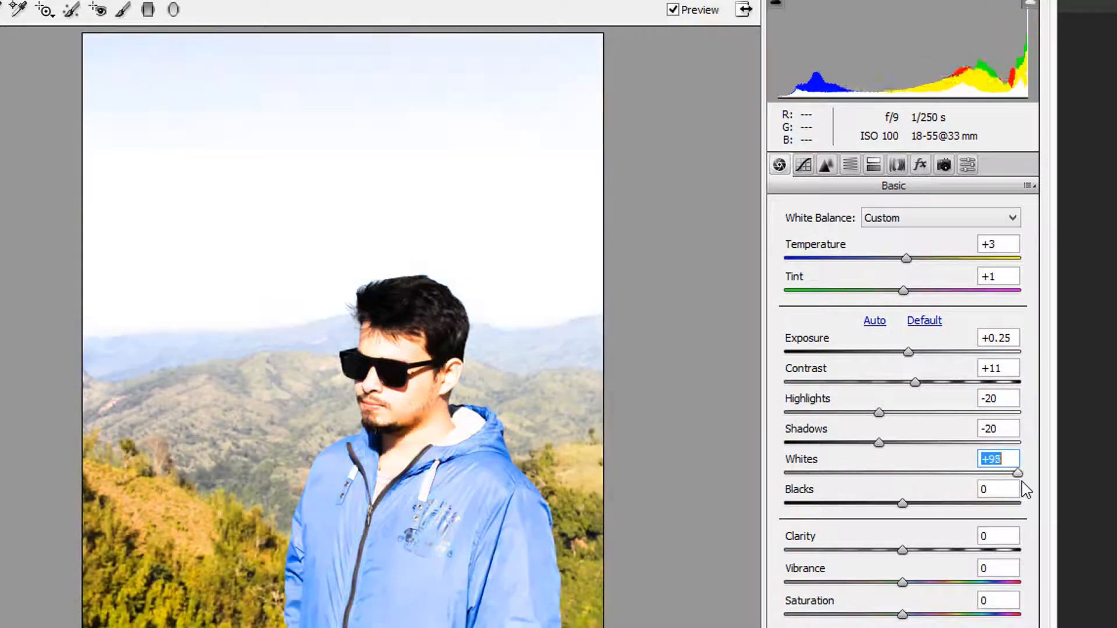
pyautogui.press('Return')
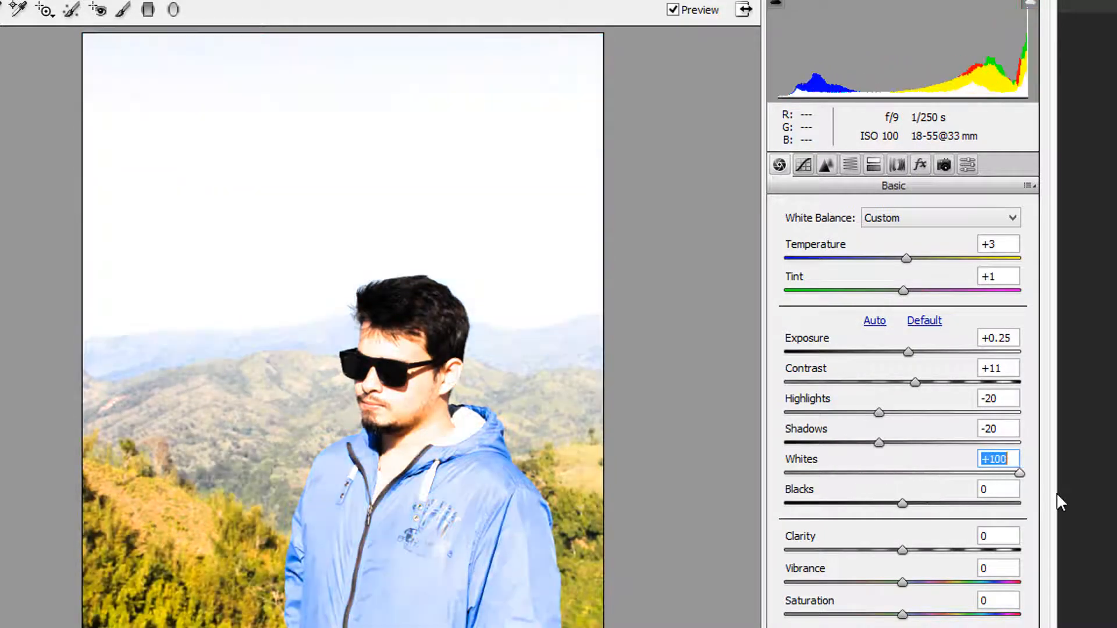
pyautogui.write('14')
pyautogui.press('Return')
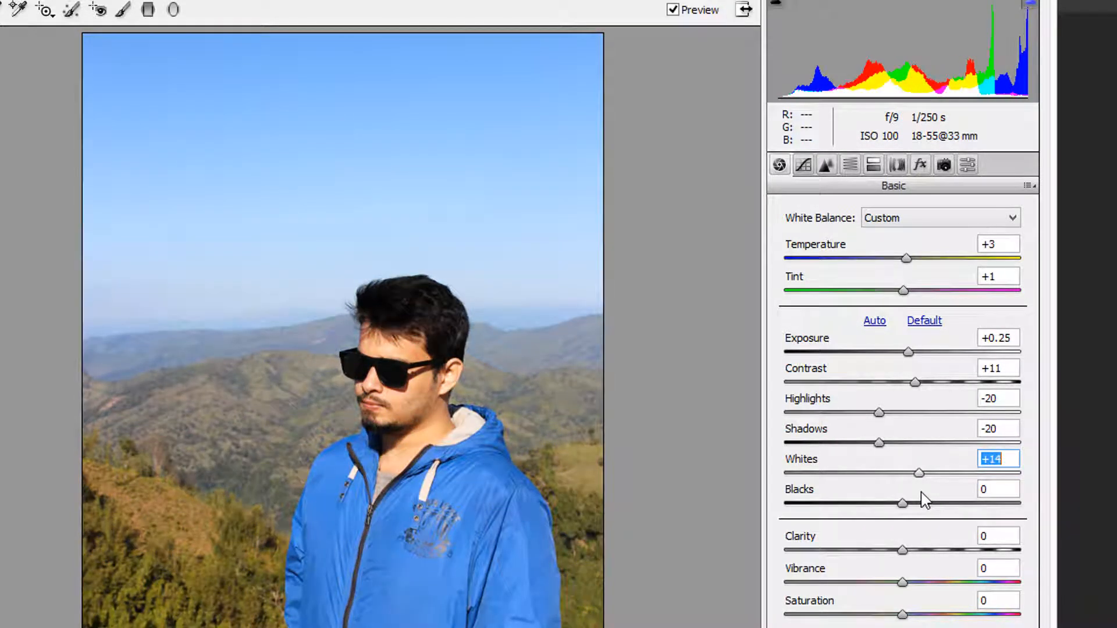
pyautogui.press('Up')
# Set the Blacks to -22, the Clarity to 18 and the Vibrance to 7
pyautogui.press('Tab')
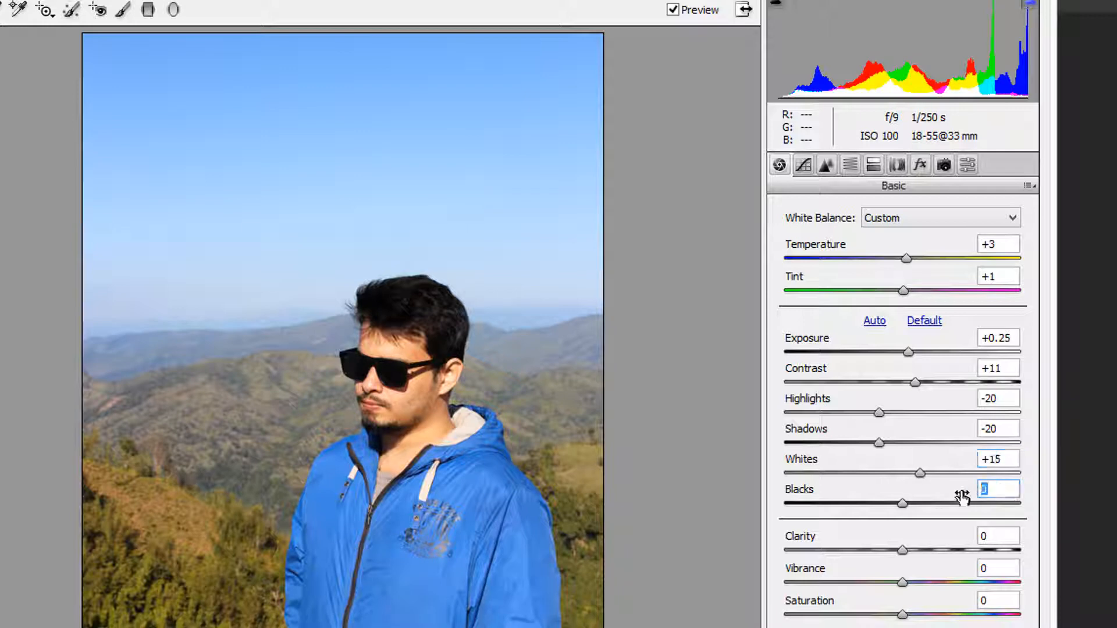
pyautogui.write('-22')
pyautogui.press('Tab')
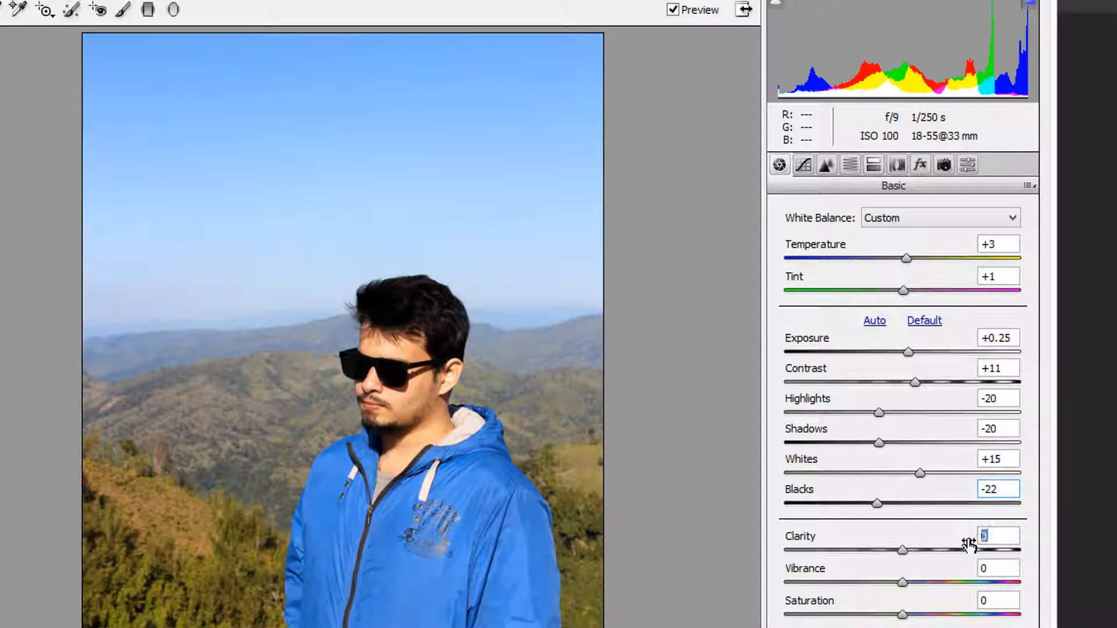
pyautogui.write('18')
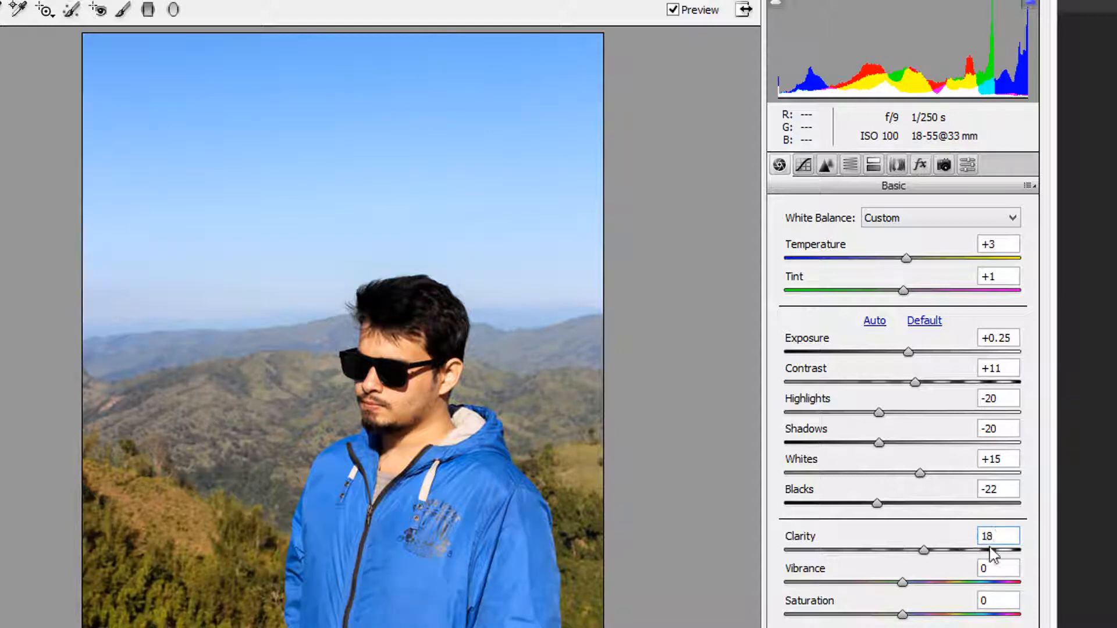
pyautogui.press('Tab')
pyautogui.write('7')
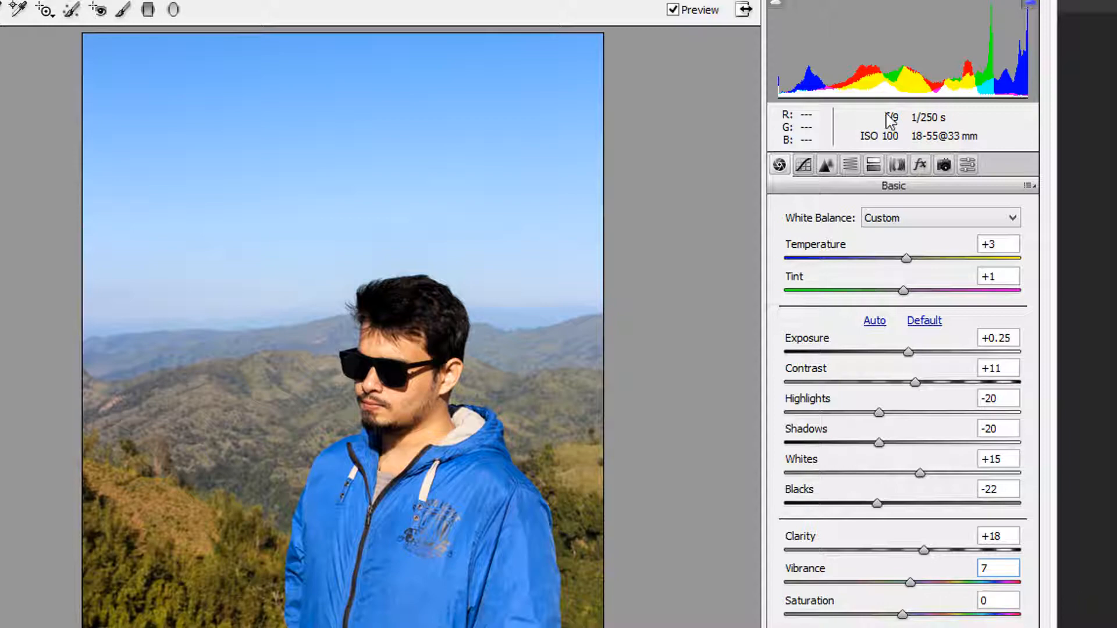
# Compare the photo with the preview off and on, and apply the Camera Raw adjustments
pyautogui.click(674, 10)
pyautogui.click(675, 10)
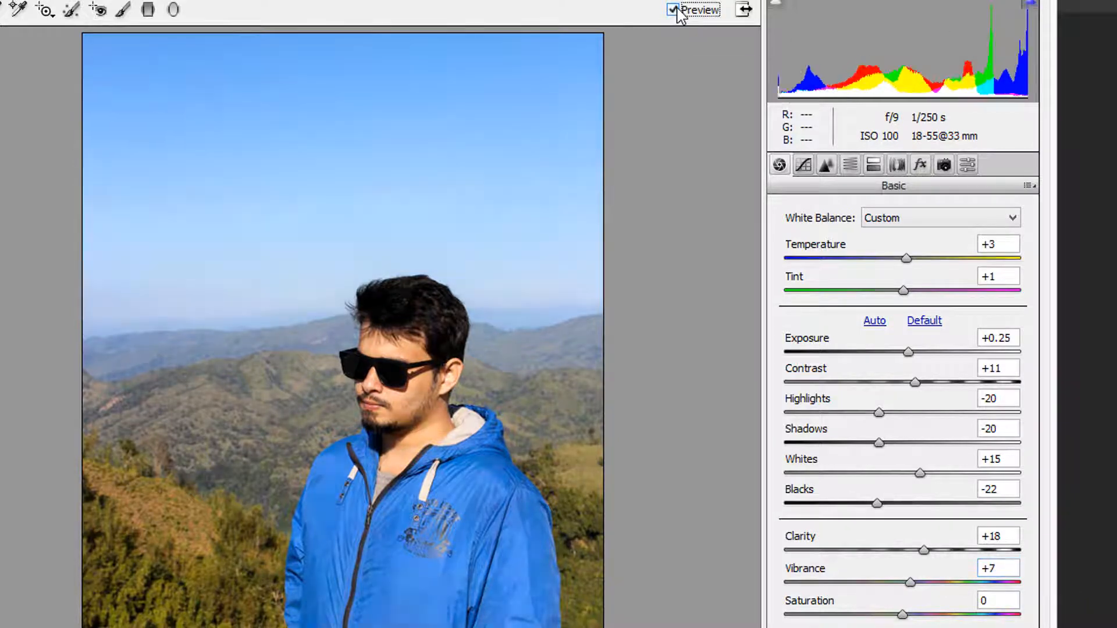
pyautogui.click(674, 10)
pyautogui.click(675, 11)
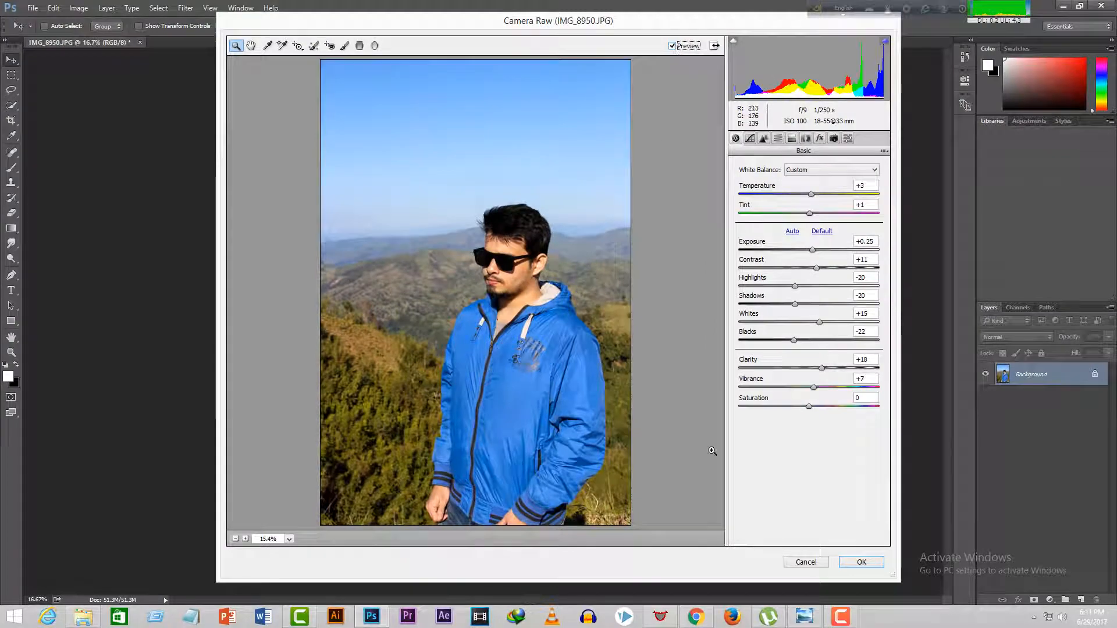
pyautogui.click(860, 562)
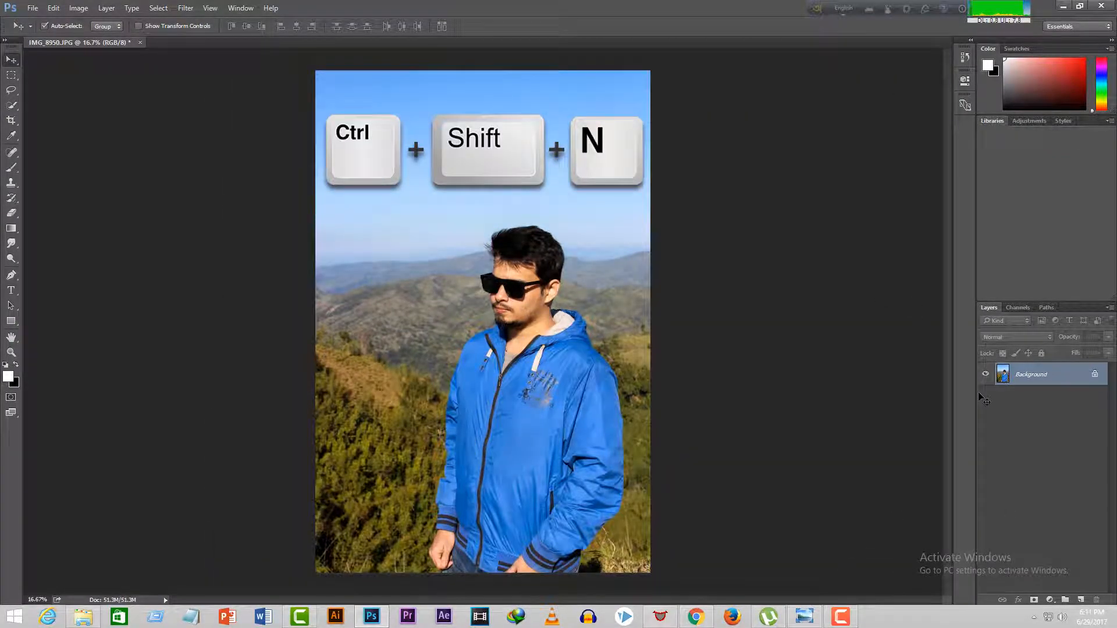
# Stamp the visible image onto a new layer and apply a Gaussian Blur with a 5.5-pixel radius
pyautogui.hotkey('ctrl', 'shift', 'n')
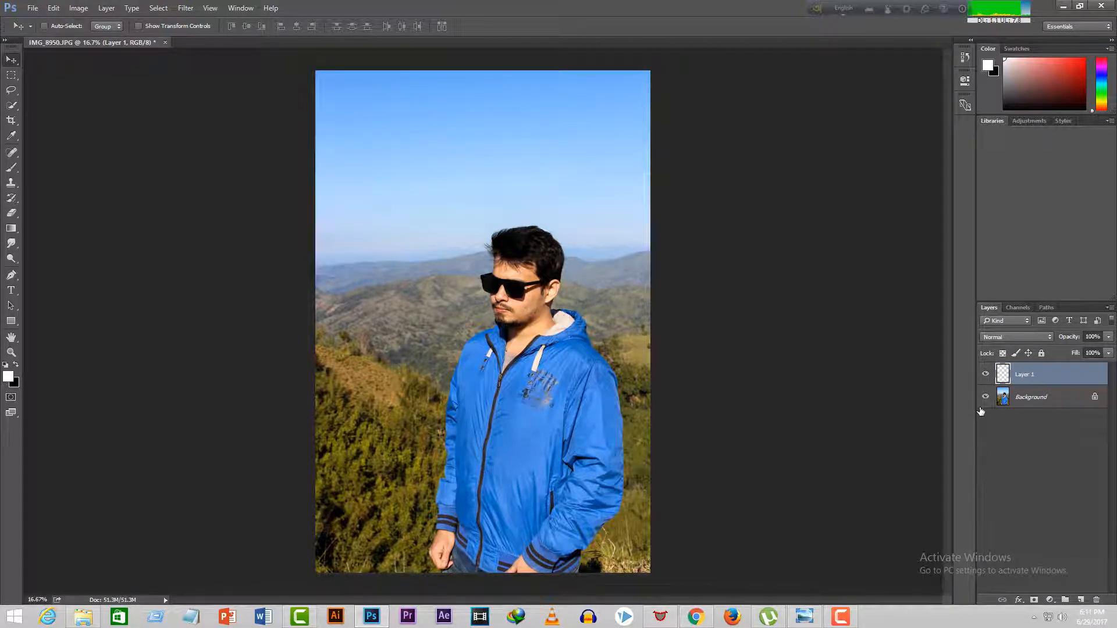
pyautogui.hotkey('ctrl', 'shift', 'alt', 'e')
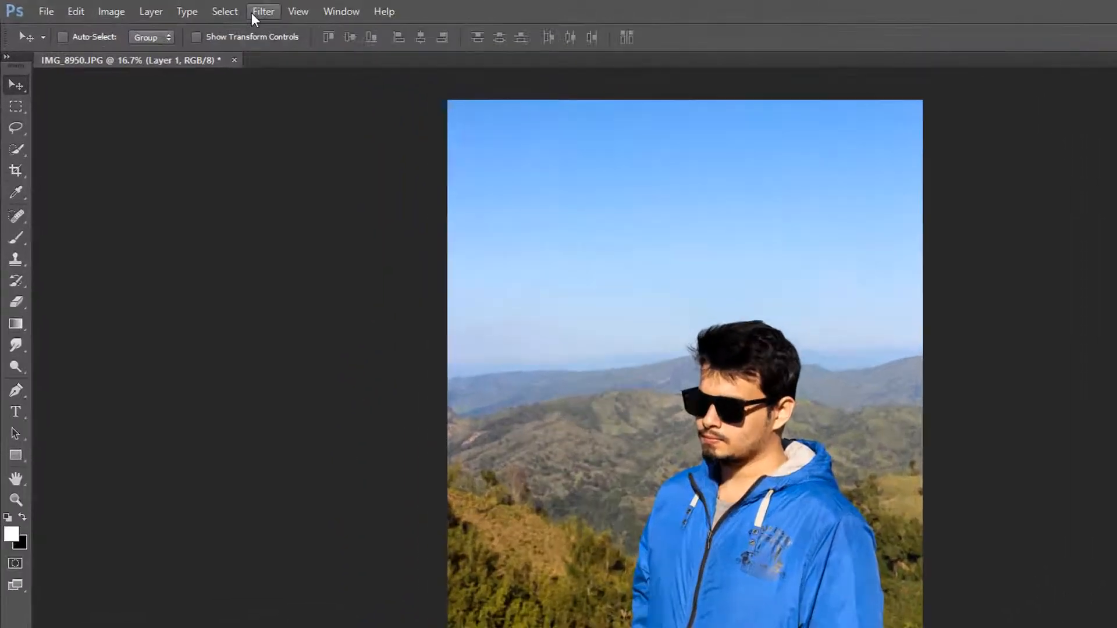
pyautogui.click(186, 8)
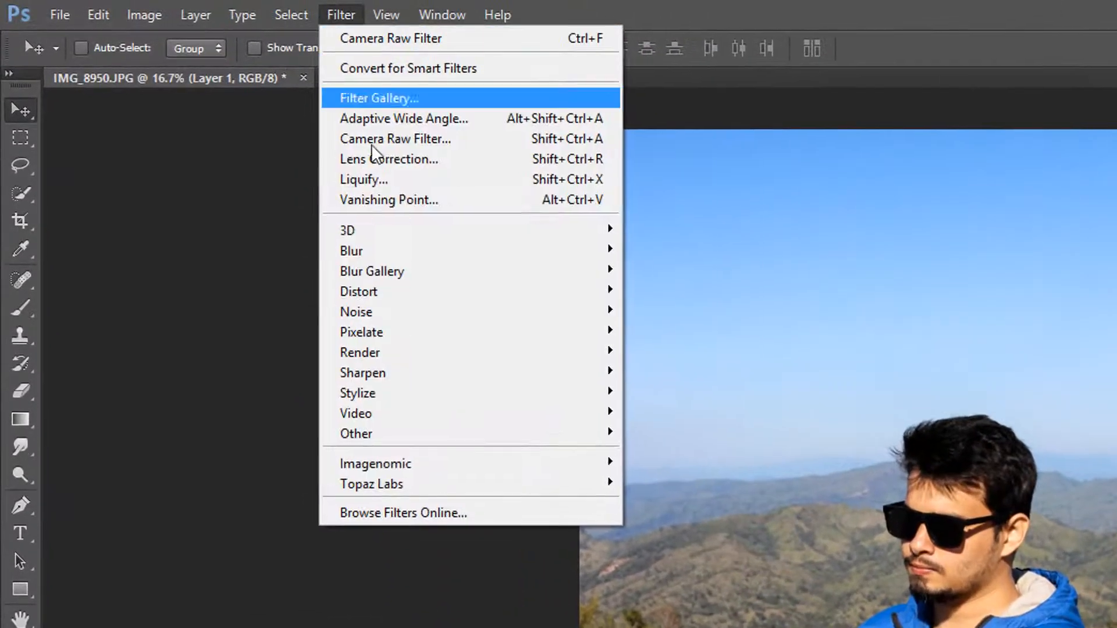
pyautogui.moveTo(208, 135)
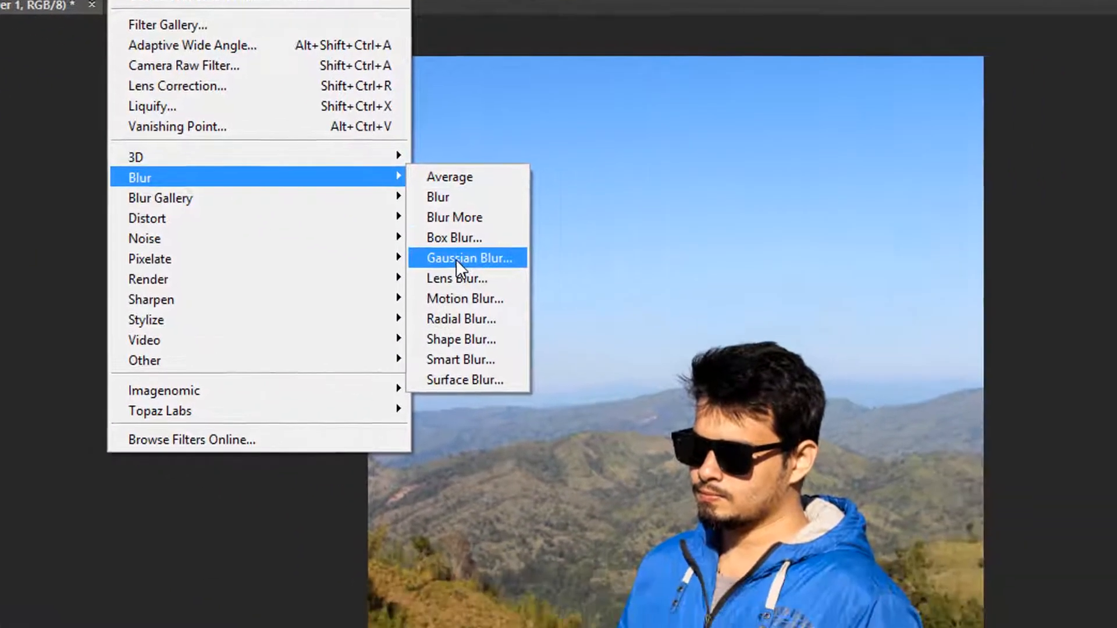
pyautogui.click(678, 332)
pyautogui.moveTo(588, 242); pyautogui.dragTo(553, 302)
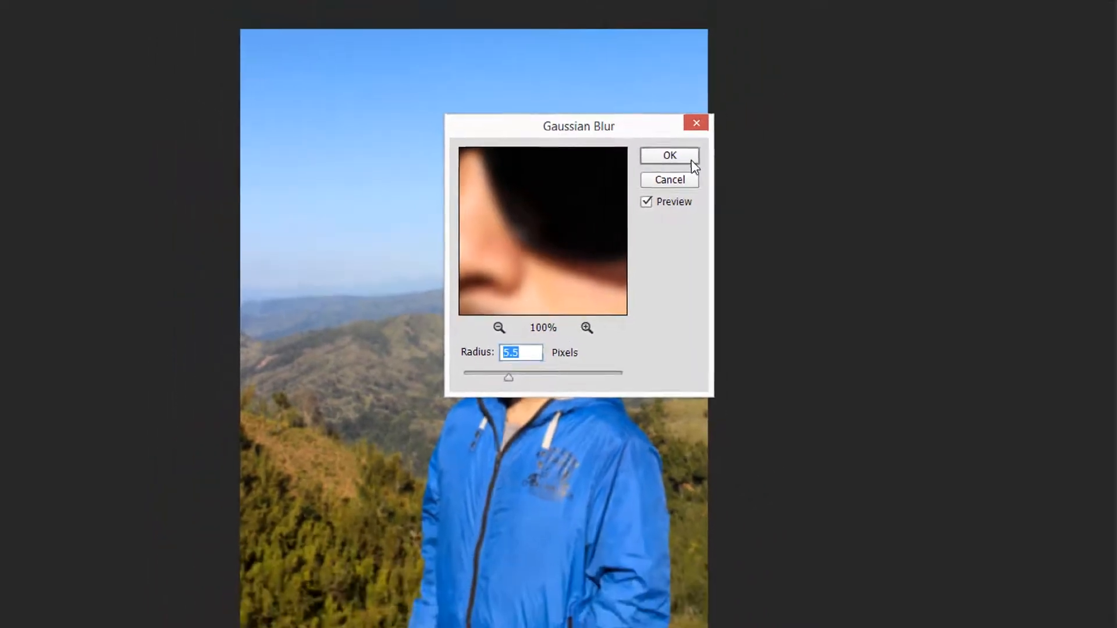
pyautogui.click(693, 163)
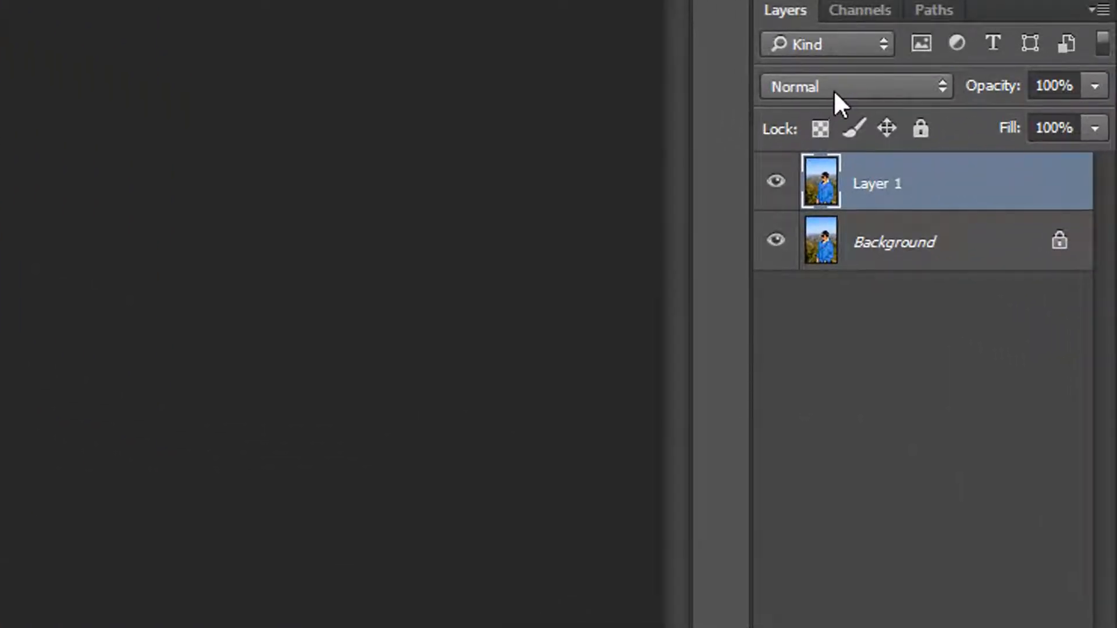
# Set the blurred layer to Soft Light at 40% opacity and compare the photo with the layer hidden and shown
pyautogui.click(833, 89)
pyautogui.click(820, 396)
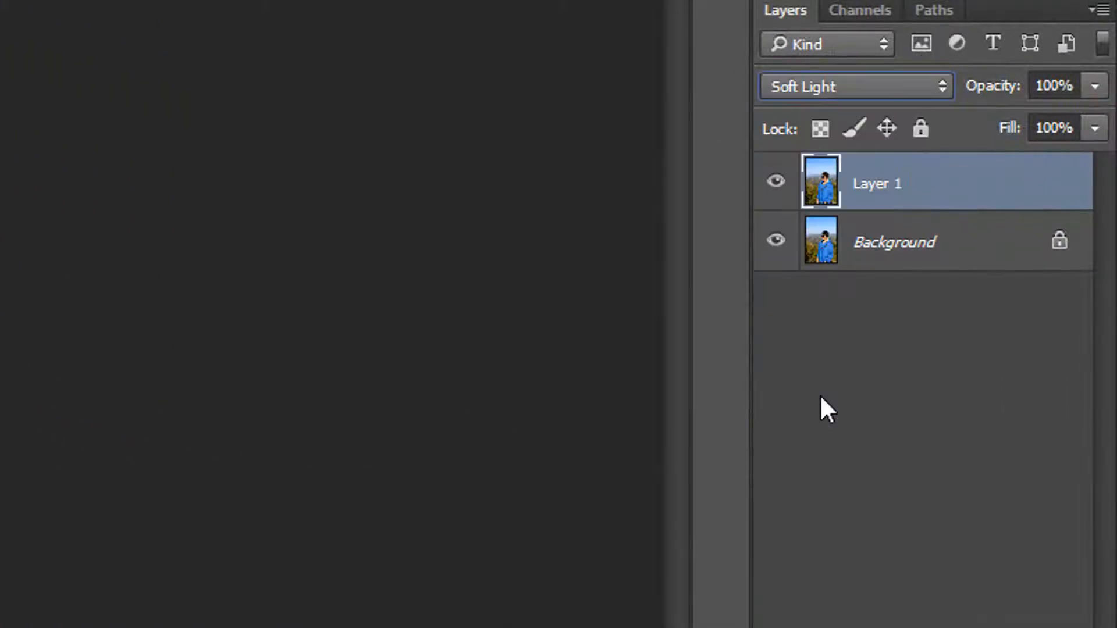
pyautogui.click(1073, 87)
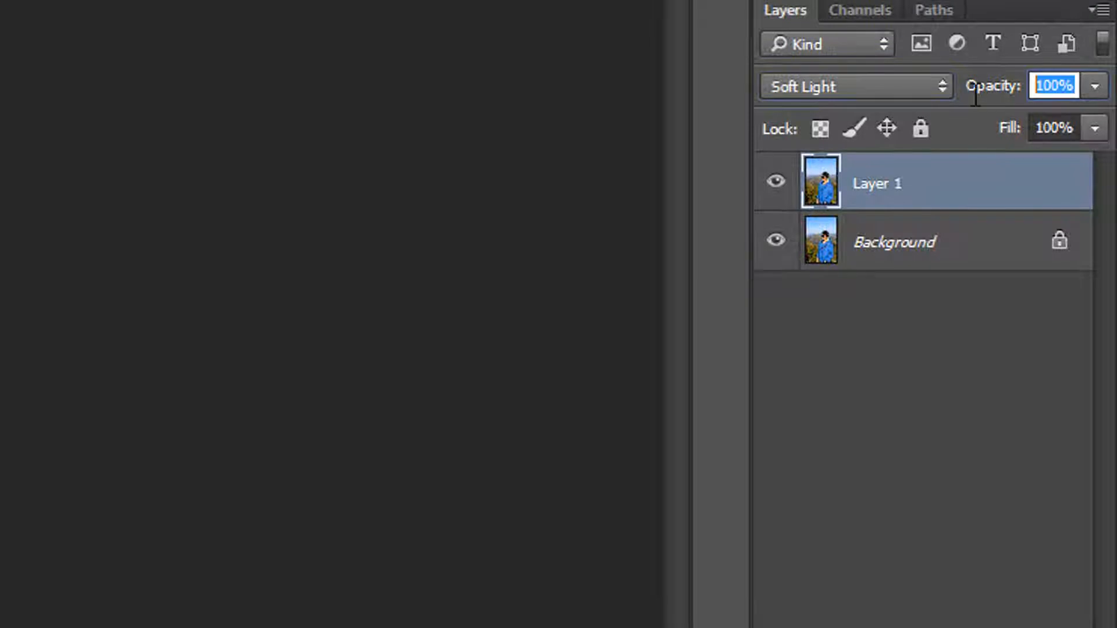
pyautogui.write('40')
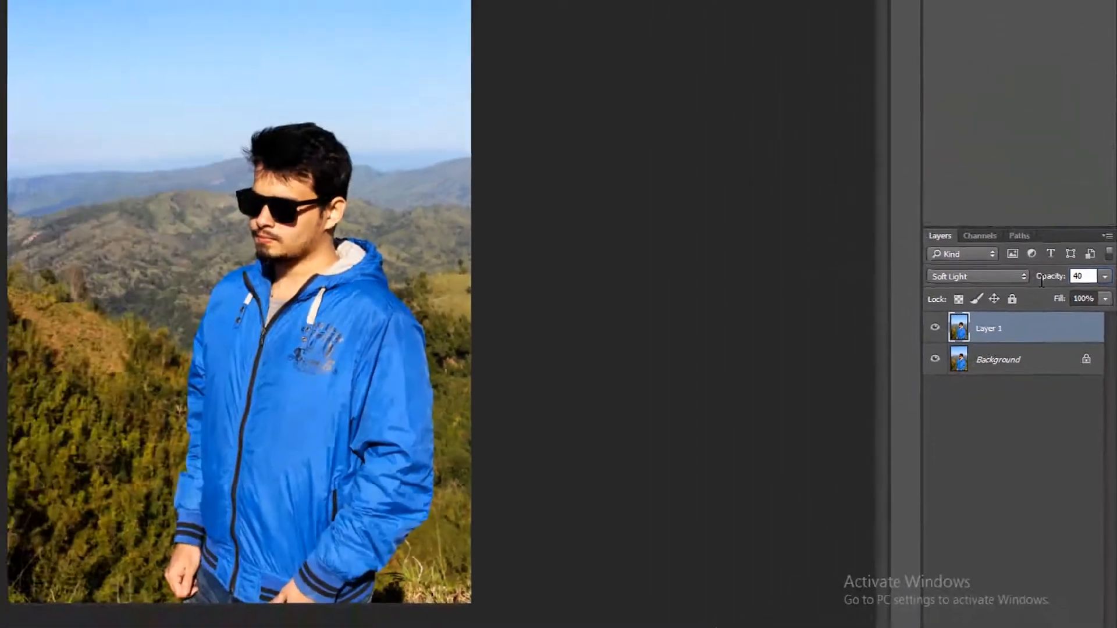
pyautogui.click(1079, 445)
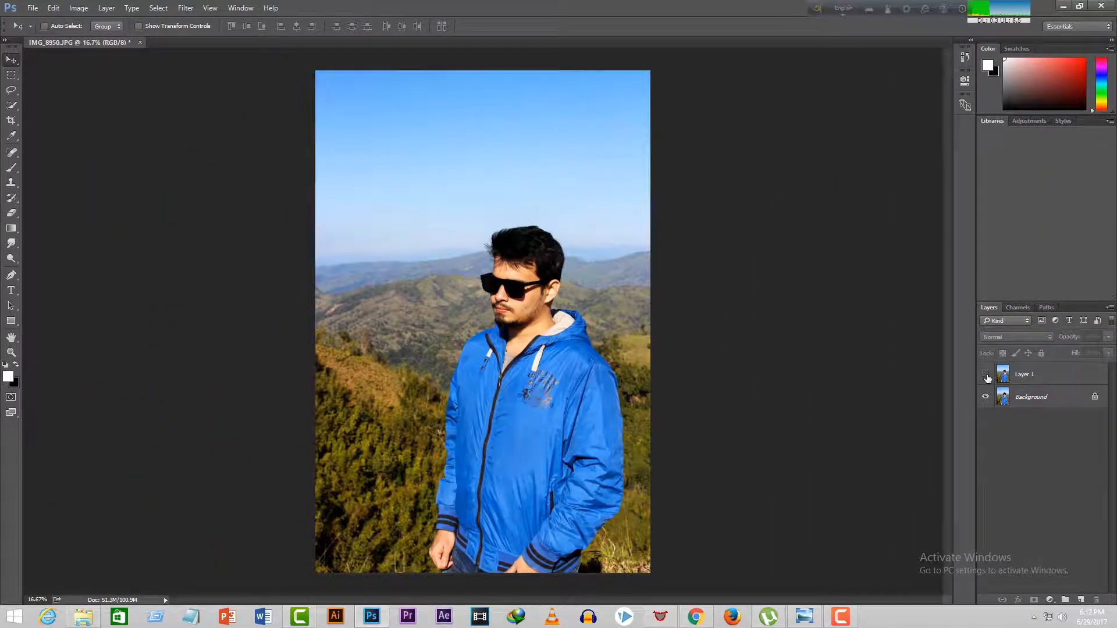
pyautogui.click(986, 375)
# Stamp the visible image onto a new layer above Layer 1 and desaturate it
pyautogui.click(1016, 375)
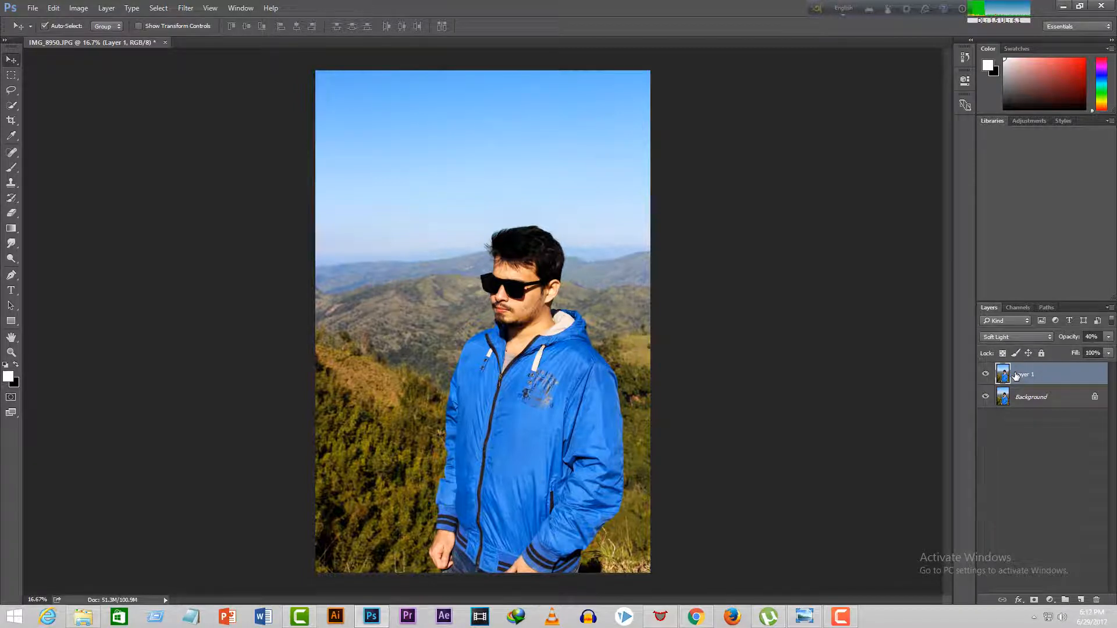
pyautogui.hotkey('ctrl', 'shift', 'n')
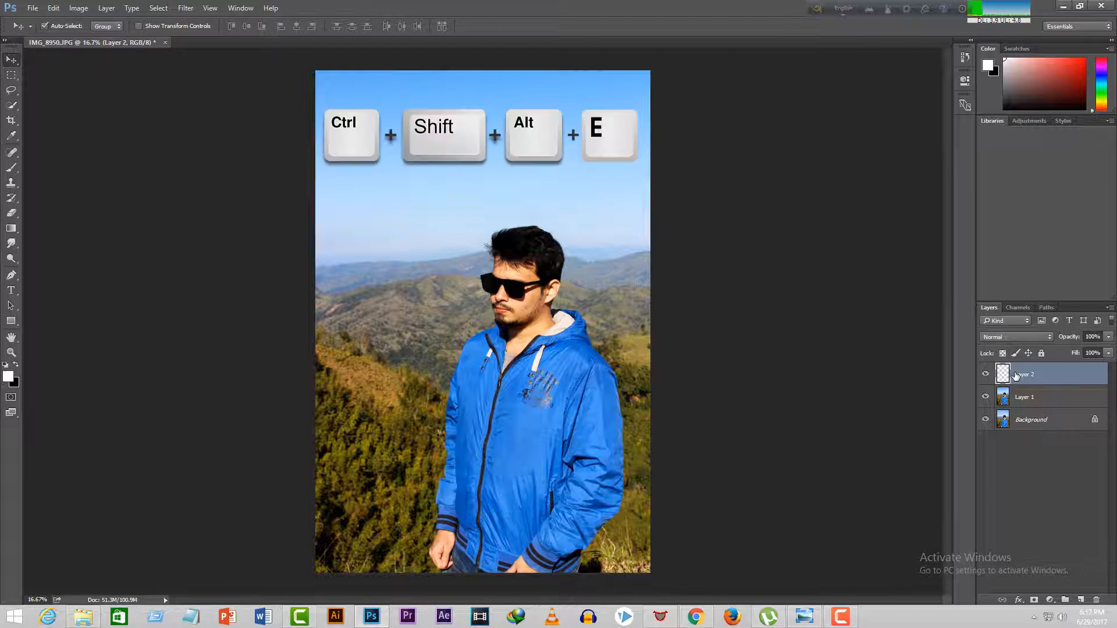
pyautogui.hotkey('ctrl', 'shift', 'alt', 'e')
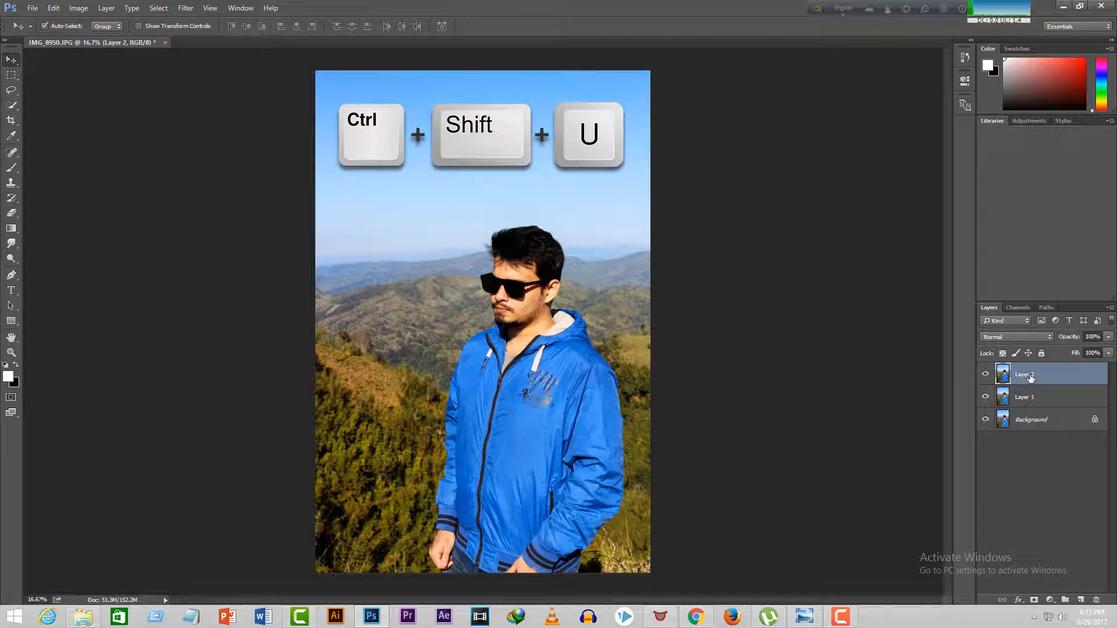
pyautogui.hotkey('ctrl', 'shift', 'u')
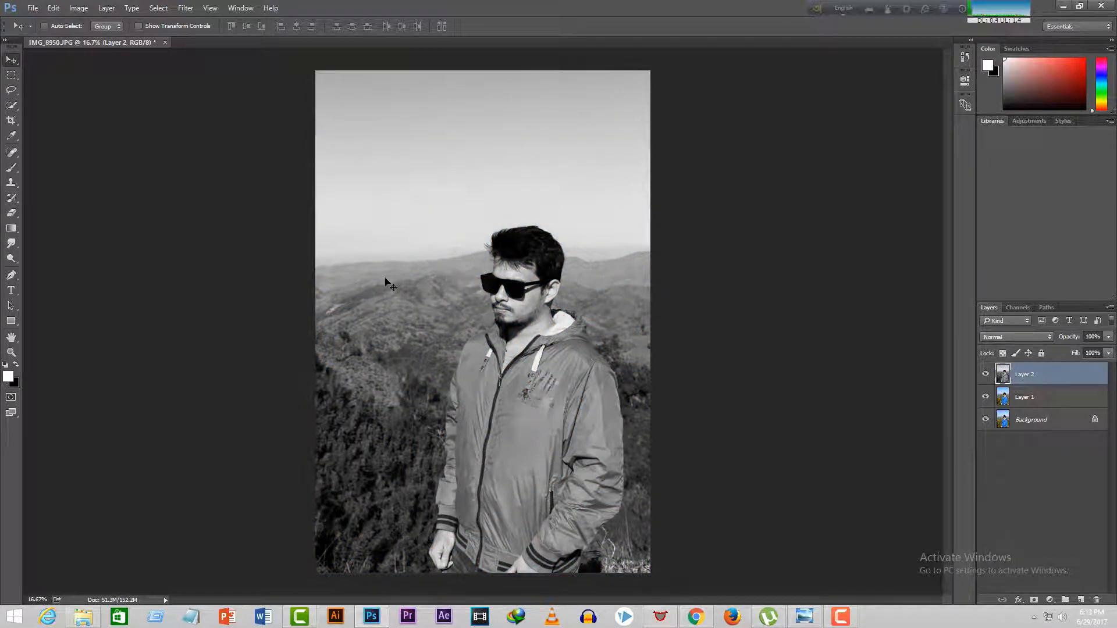
# Set the desaturated layer's blend mode to Overlay and apply a High Pass filter with a 4.5-pixel radius
pyautogui.click(1015, 337)
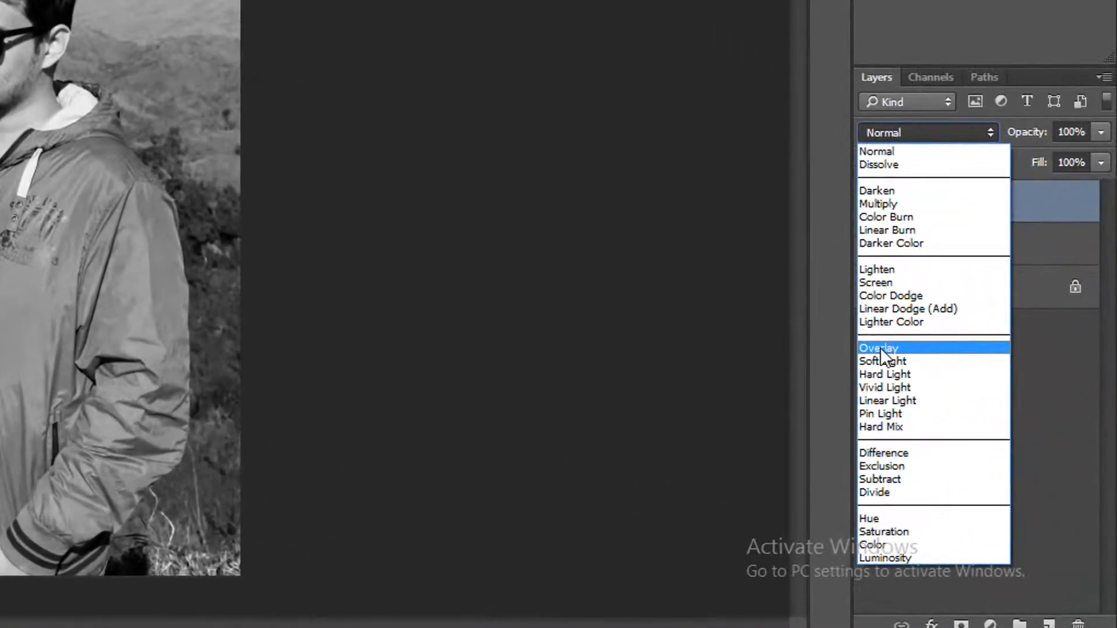
pyautogui.click(881, 347)
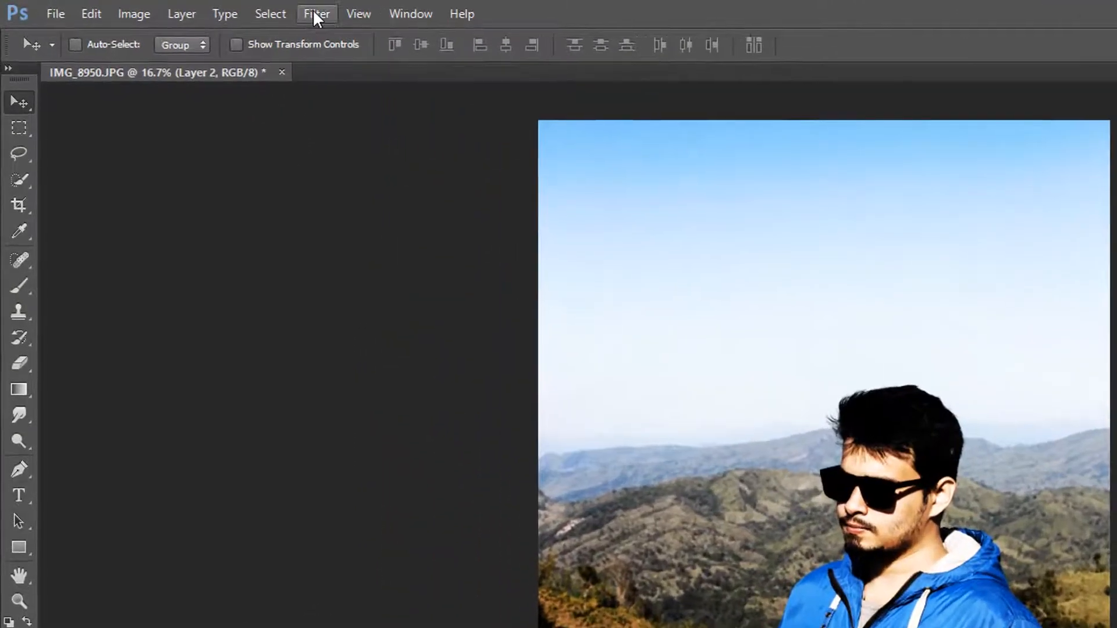
pyautogui.click(185, 8)
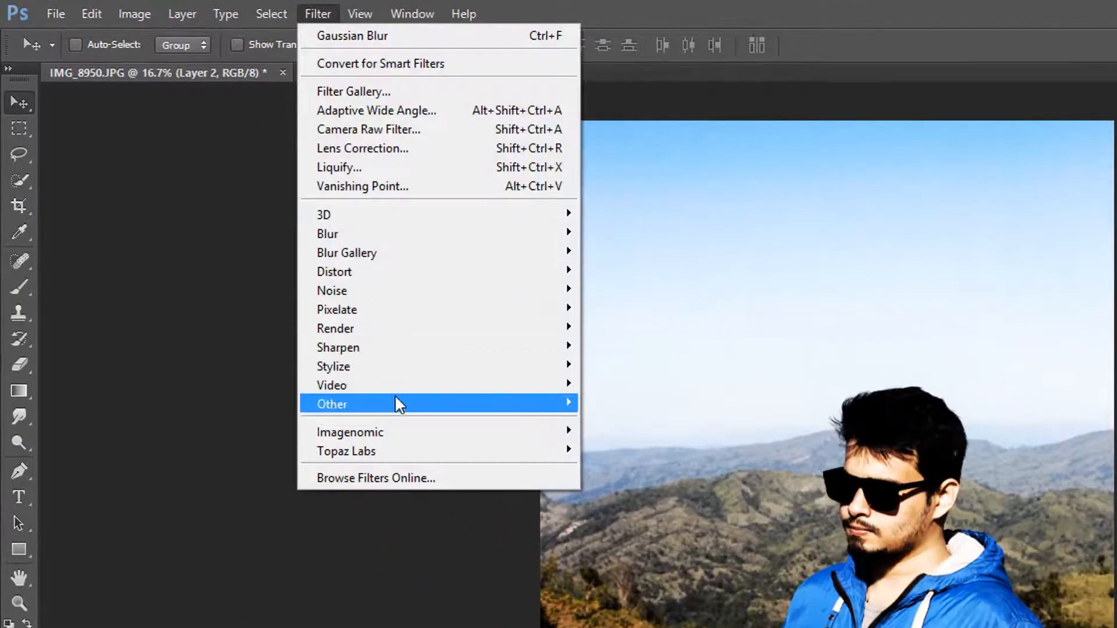
pyautogui.moveTo(408, 401)
pyautogui.click(638, 427)
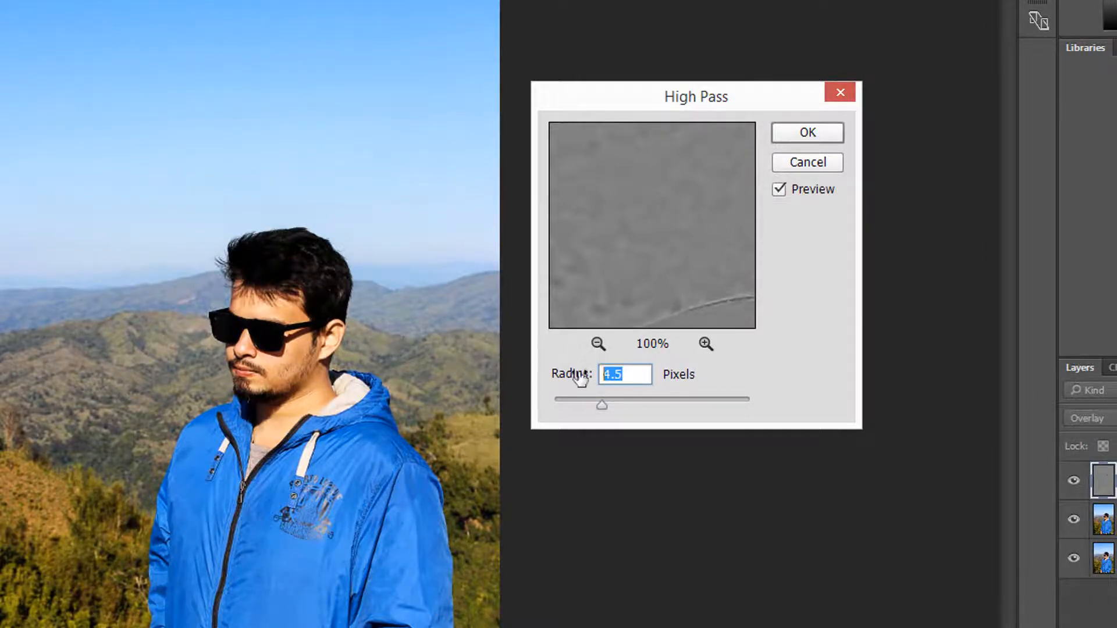
pyautogui.click(837, 134)
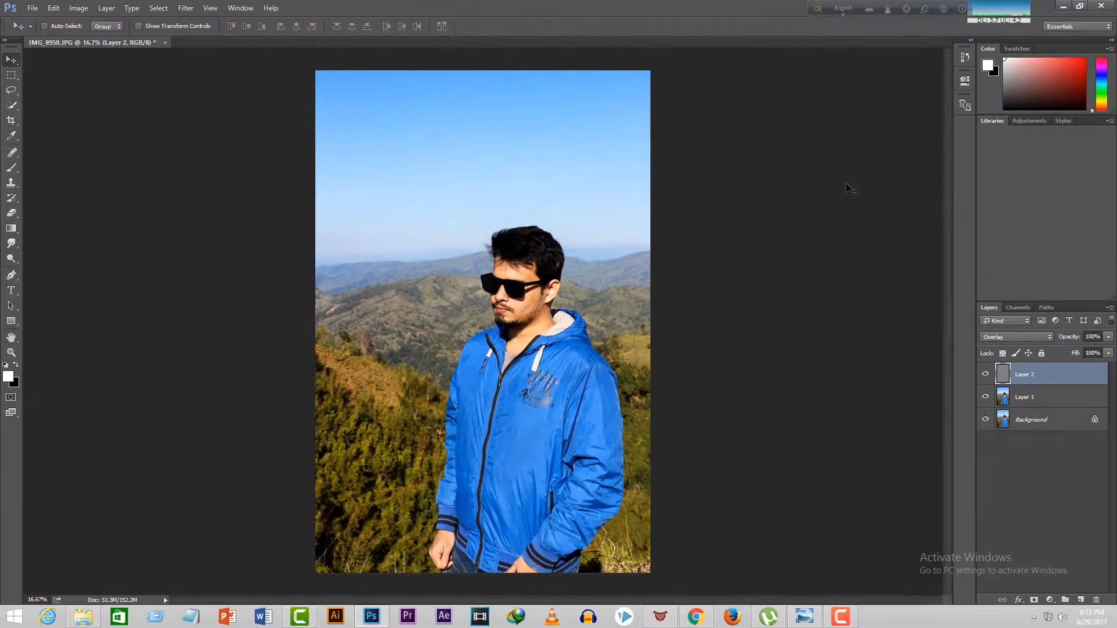
# Examine the sharpening on the face and jacket up close with Layer 2 hidden and shown
pyautogui.hotkey('ctrl', '+')
pyautogui.hotkey('ctrl', '+')
pyautogui.hotkey('ctrl', '+')
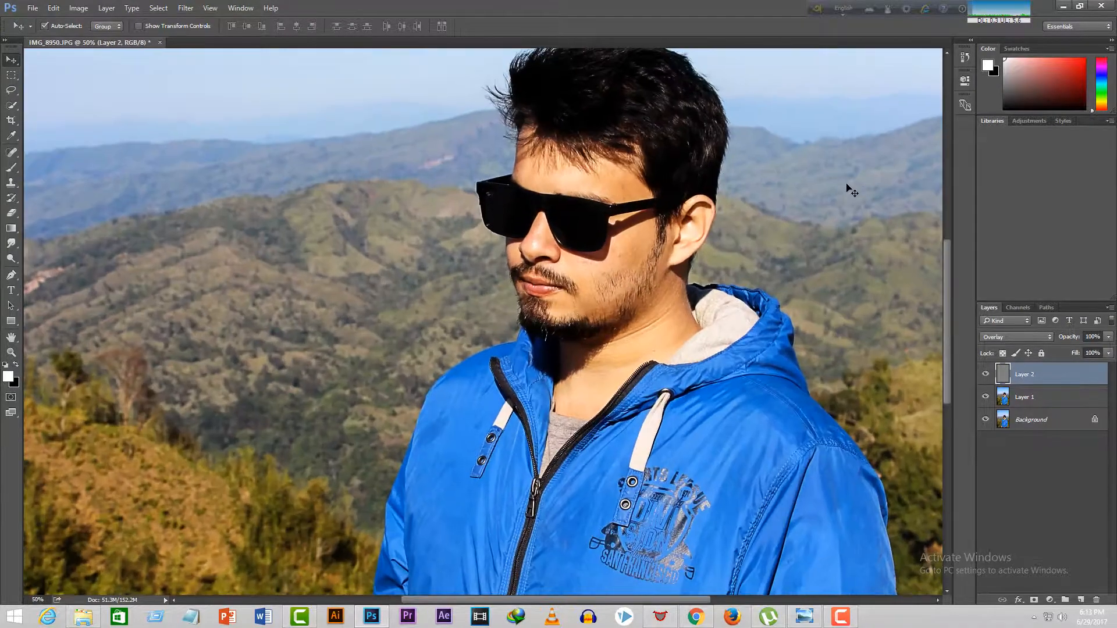
pyautogui.hotkey('ctrl', '+')
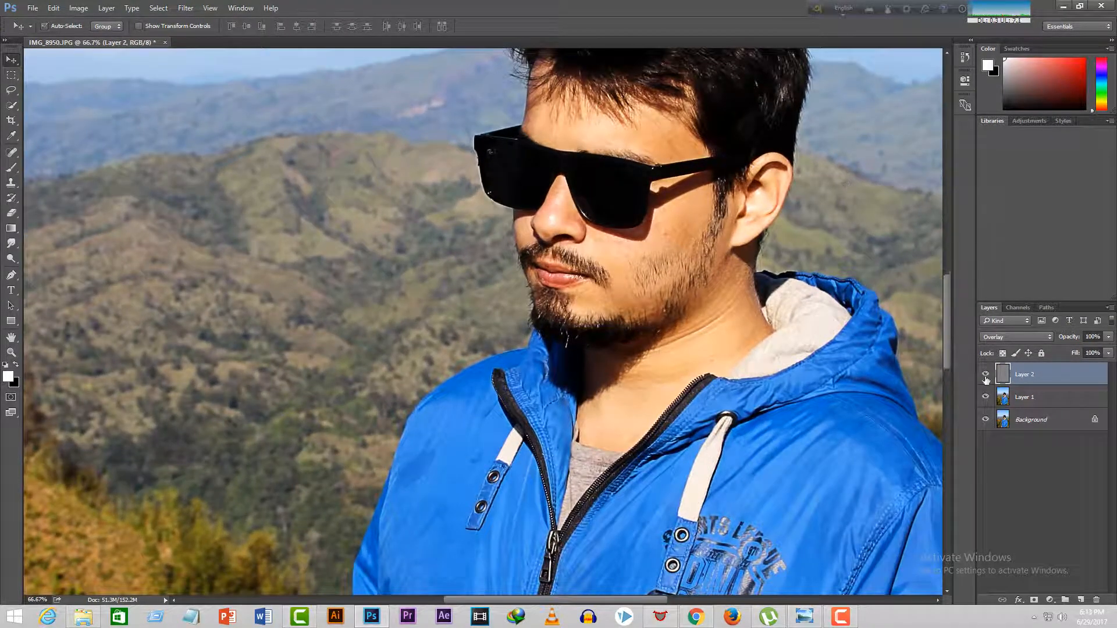
pyautogui.click(985, 375)
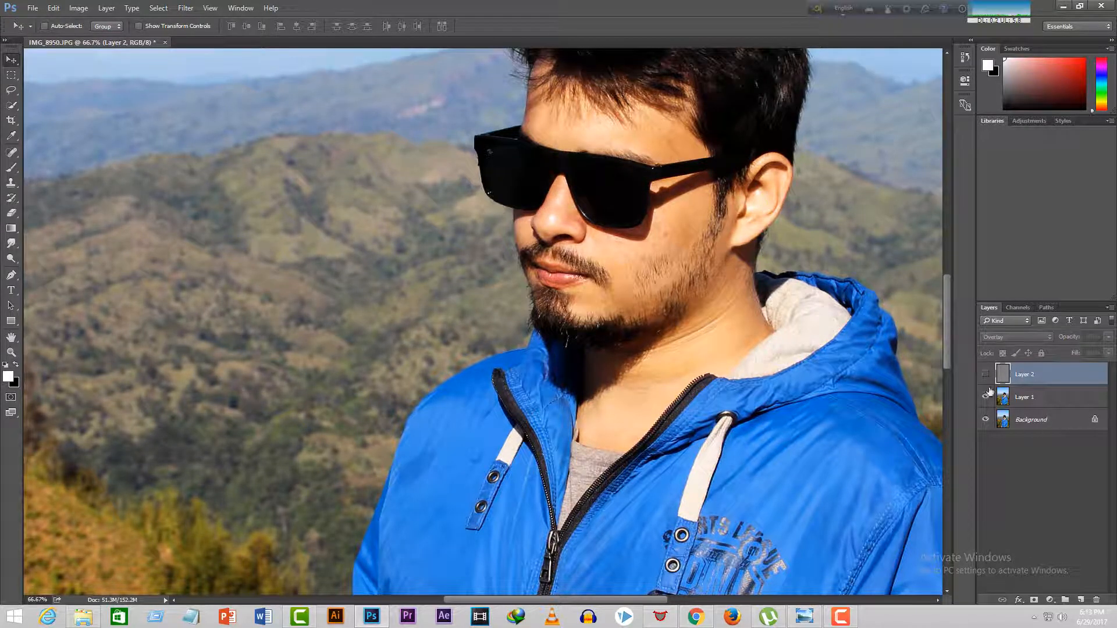
pyautogui.click(985, 375)
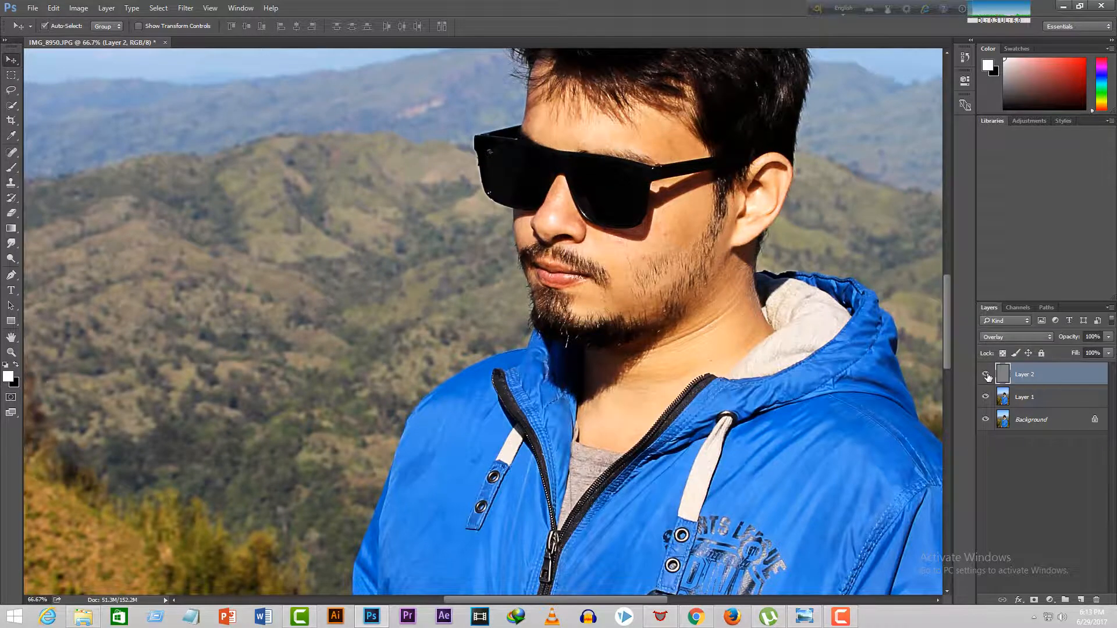
pyautogui.hotkey('ctrl', '0')
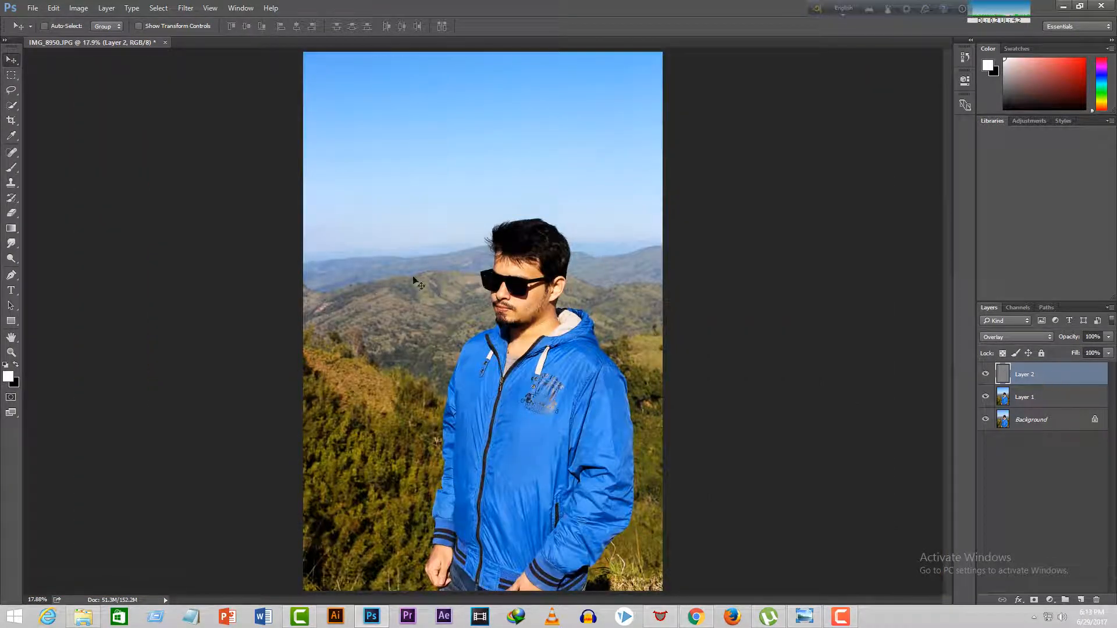
# Duplicate Layer 1 and Layer 2, and put the duplicates in a group named "copy"
pyautogui.keyDown('shift'); pyautogui.click(1033, 406); pyautogui.keyUp('shift')
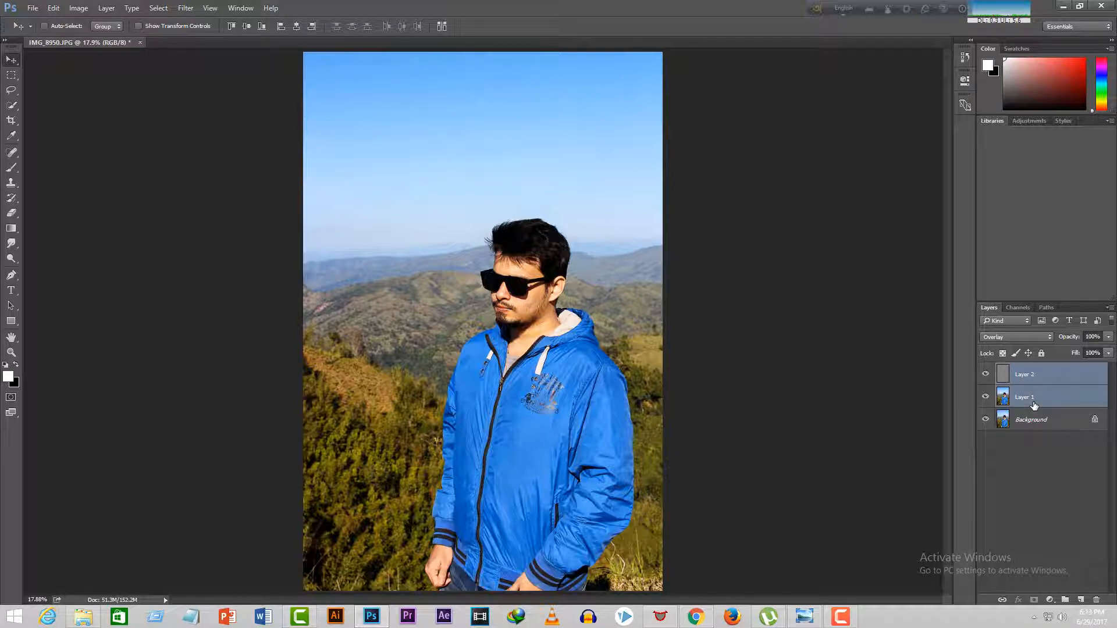
pyautogui.hotkey('ctrl', 'j')
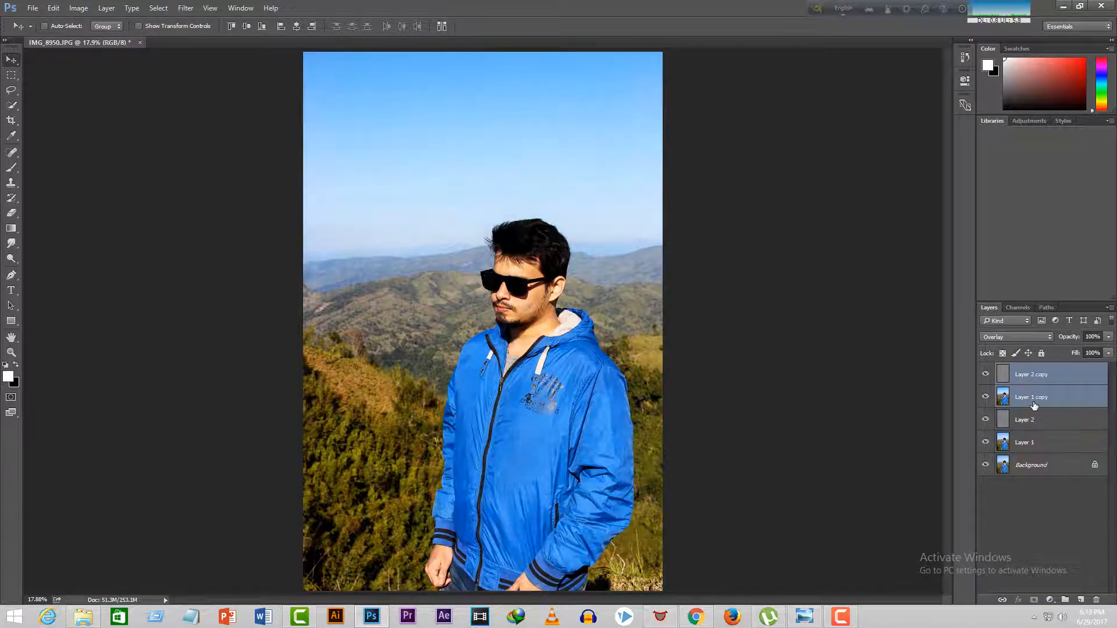
pyautogui.hotkey('ctrl', 'g')
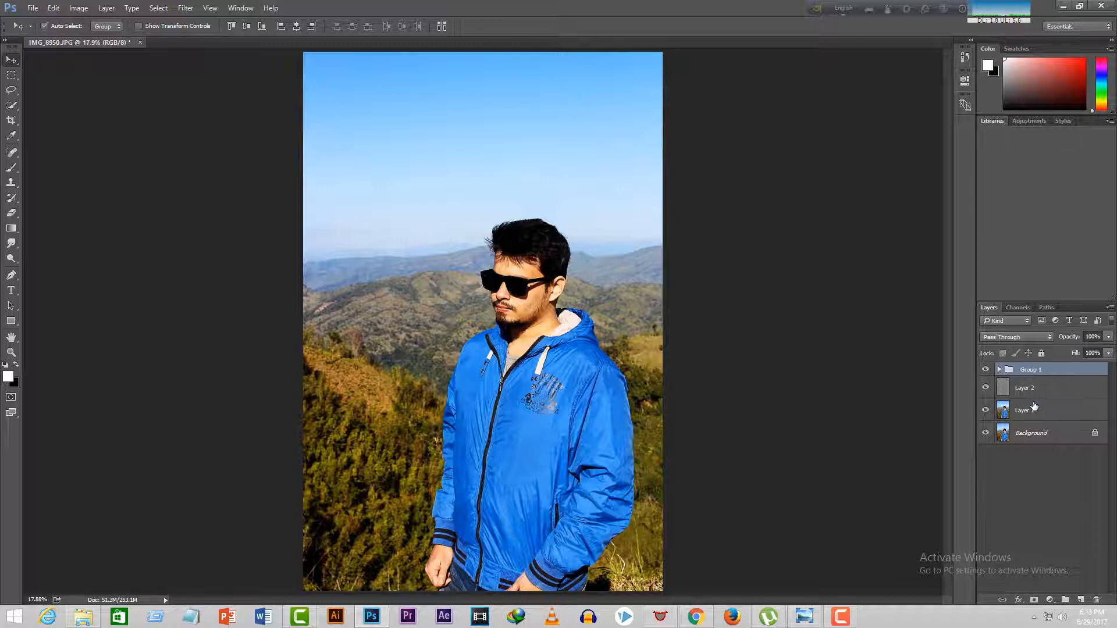
pyautogui.doubleClick(1040, 370)
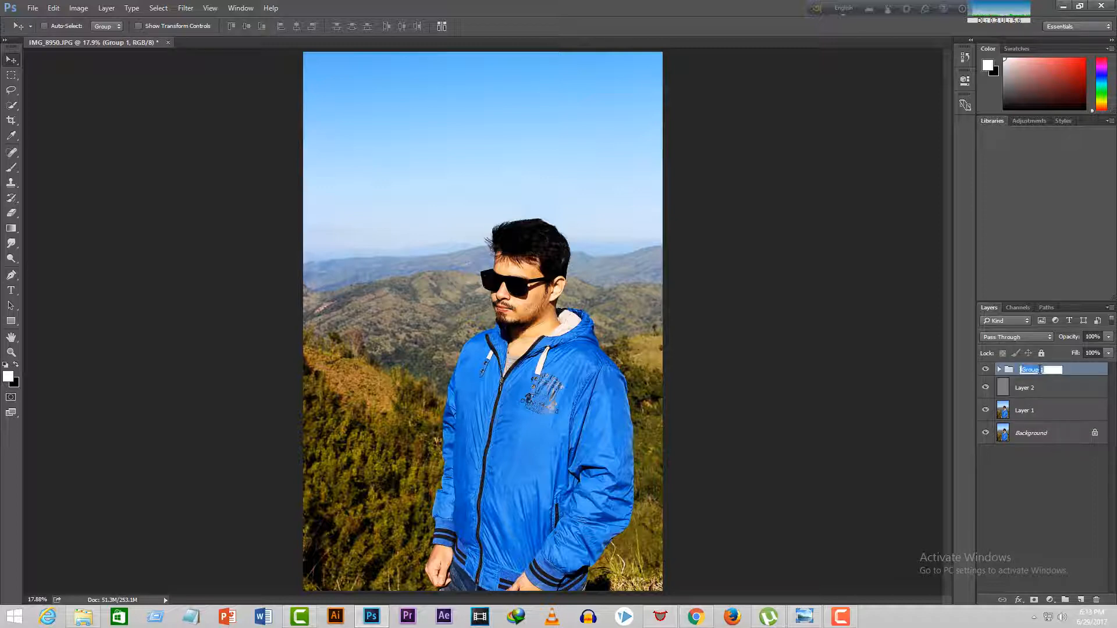
pyautogui.write('copy')
pyautogui.press('Return')
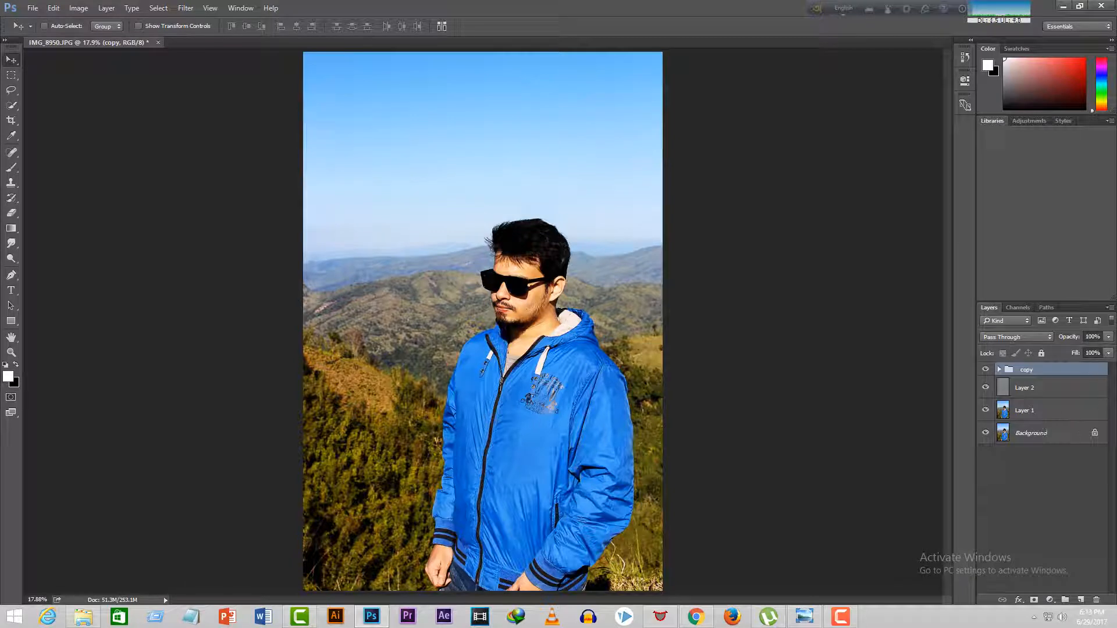
# Set the "copy" group's opacity to 70% and compare the photo with the group hidden and shown
pyautogui.click(1093, 337)
pyautogui.write('70')
pyautogui.press('Return')
pyautogui.click(984, 370)
pyautogui.click(984, 370)
# Add a new layer above the "copy" group and fill it with the solid green color #07a170
pyautogui.press('ctrl')
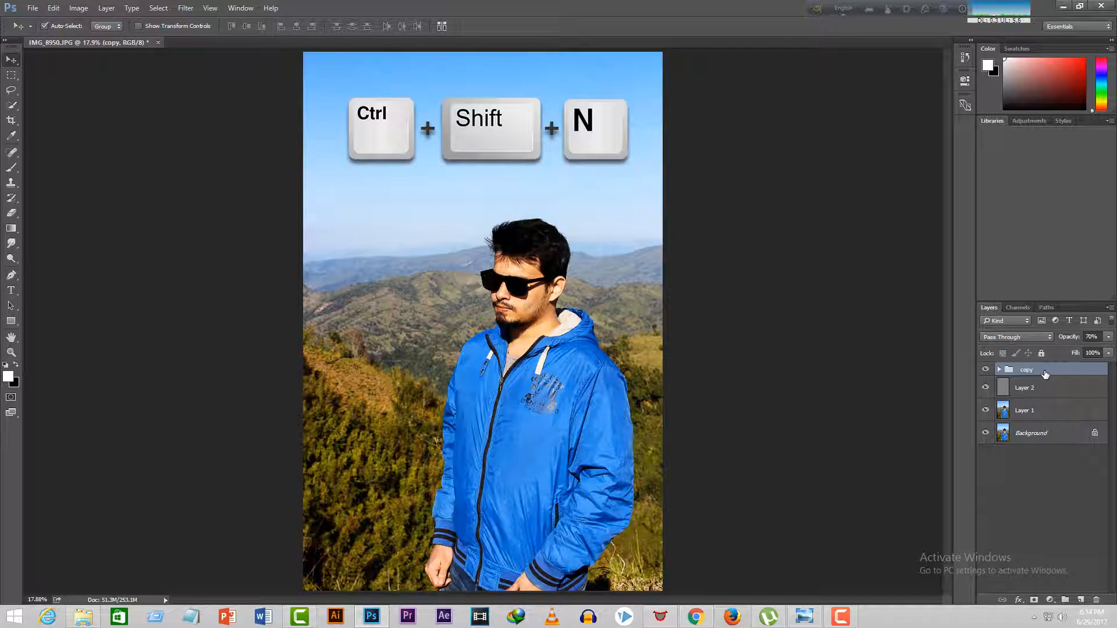
pyautogui.hotkey('ctrl', 'shift', 'n')
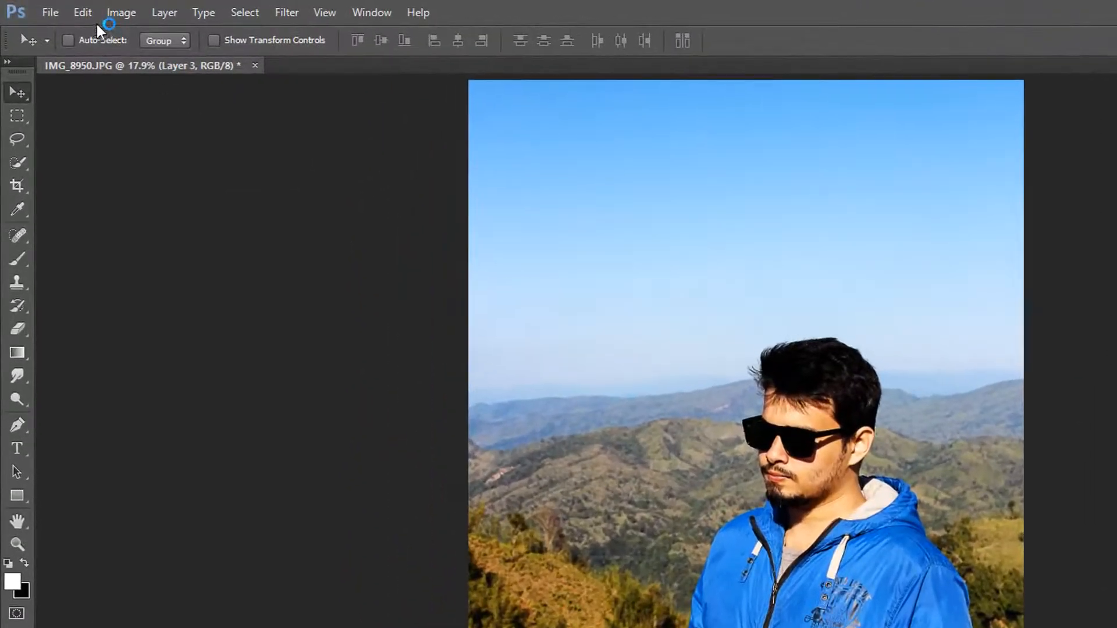
pyautogui.click(54, 9)
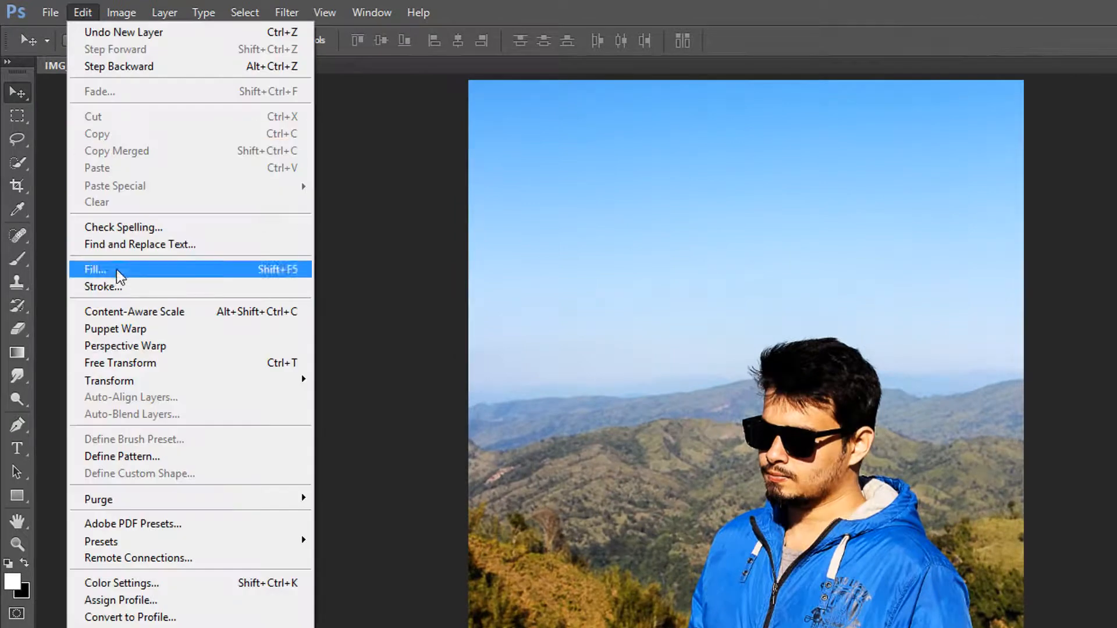
pyautogui.click(121, 272)
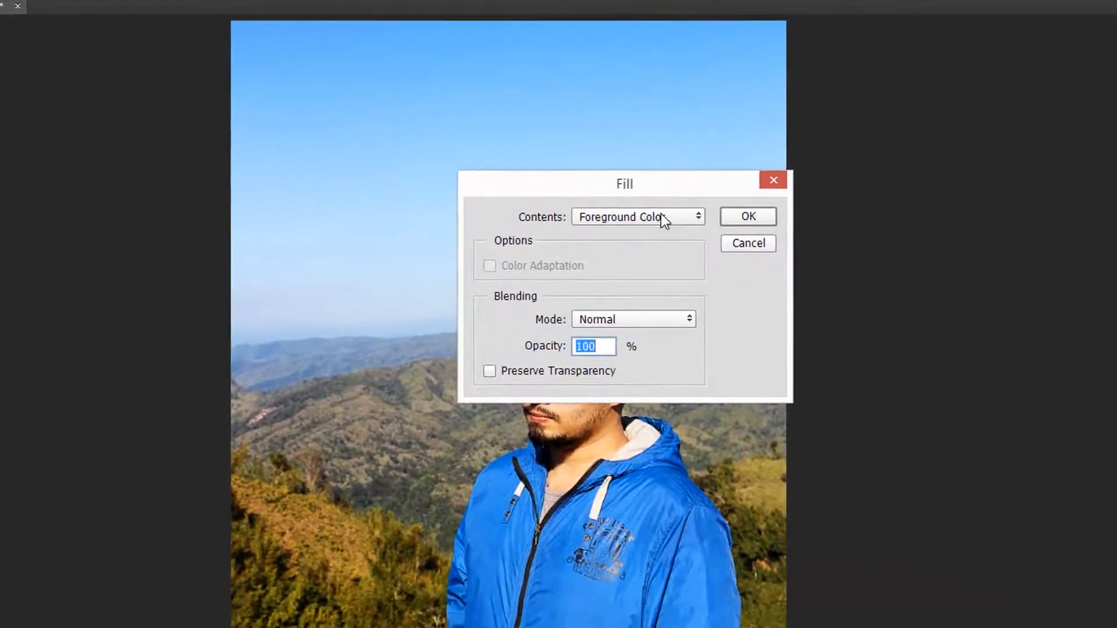
pyautogui.click(654, 214)
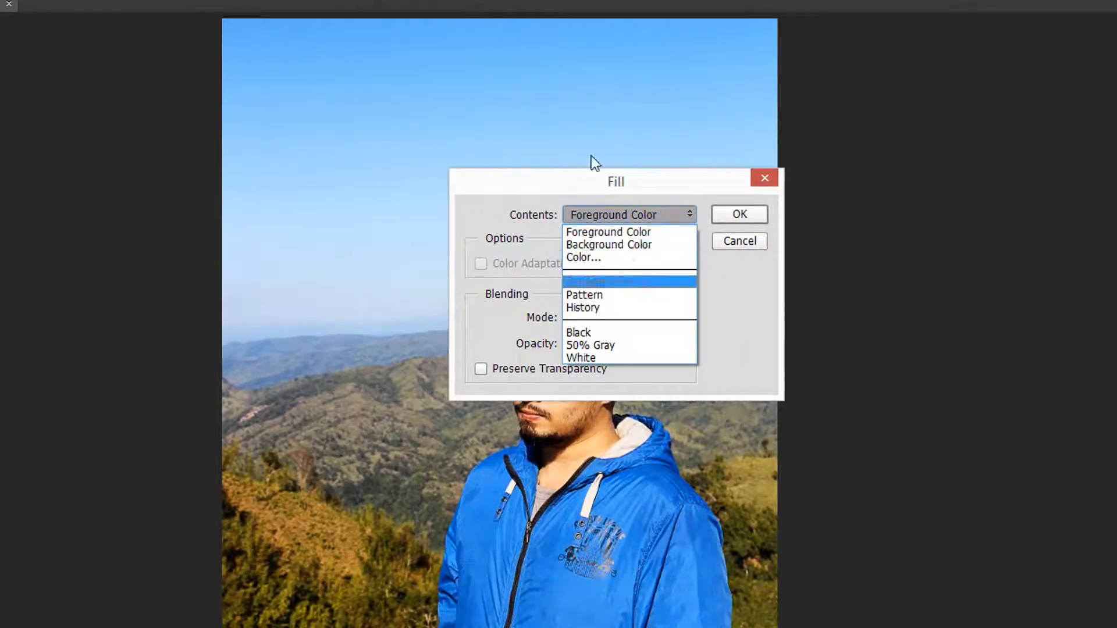
pyautogui.click(589, 256)
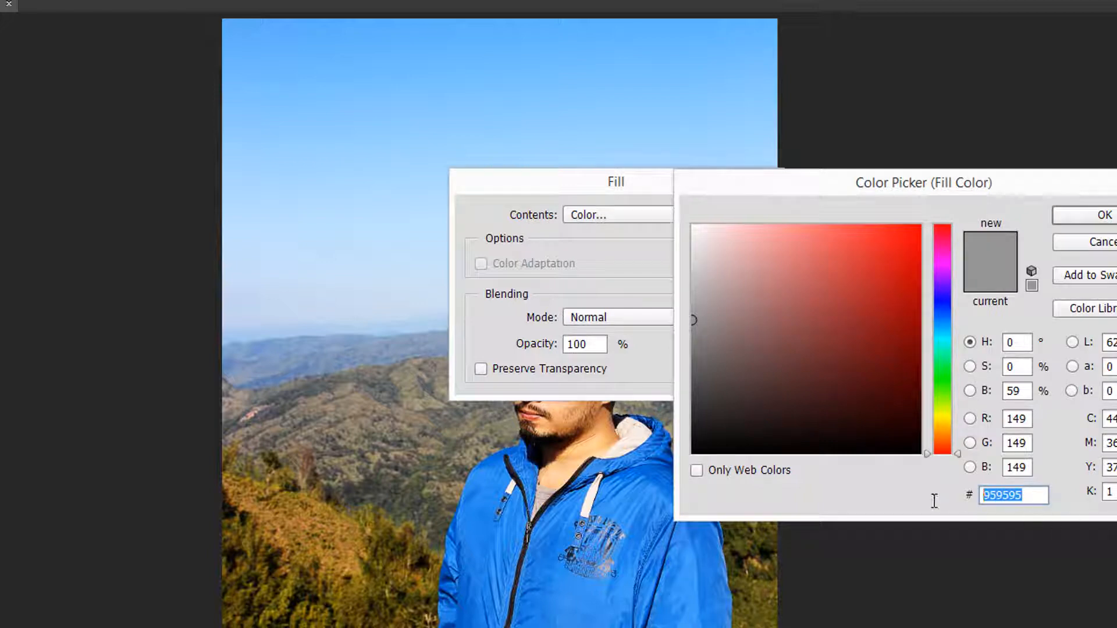
pyautogui.write('07')
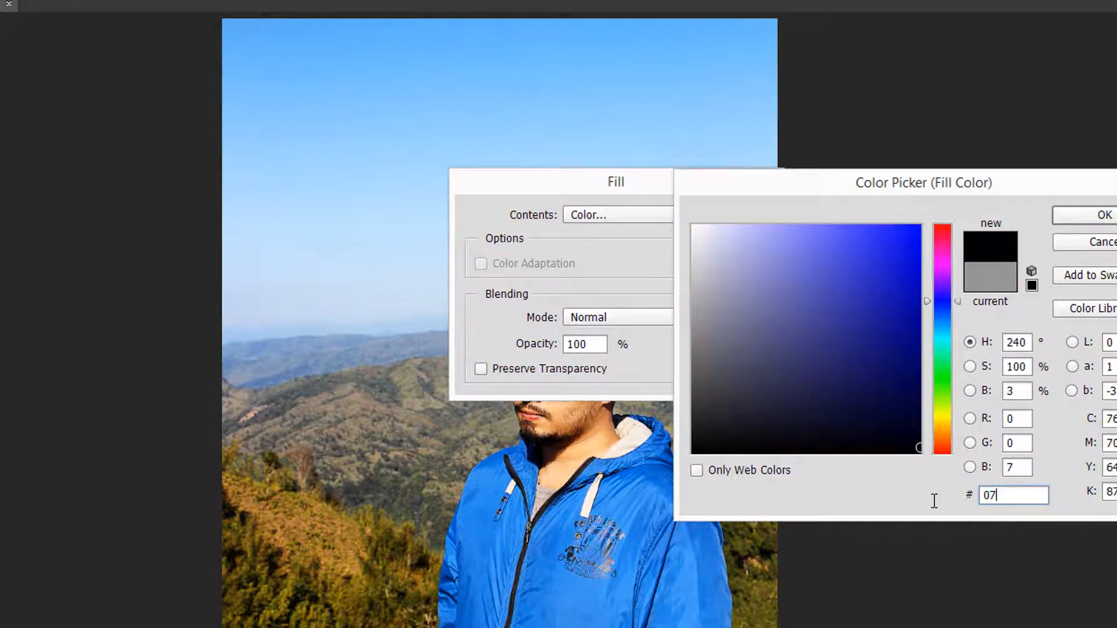
pyautogui.write('a170')
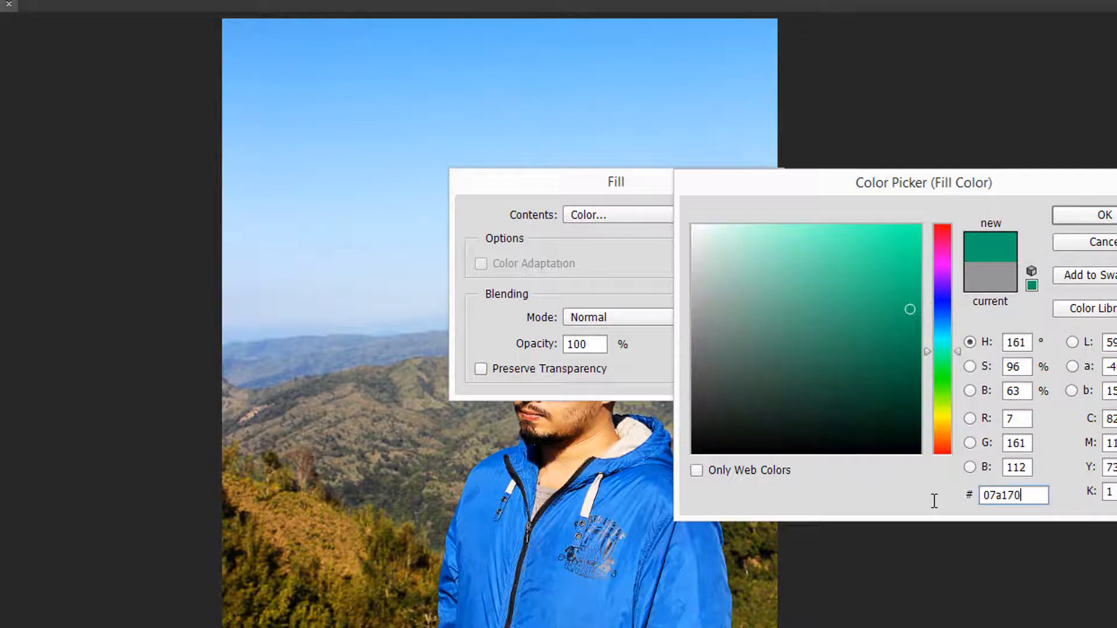
pyautogui.click(1099, 214)
pyautogui.click(755, 218)
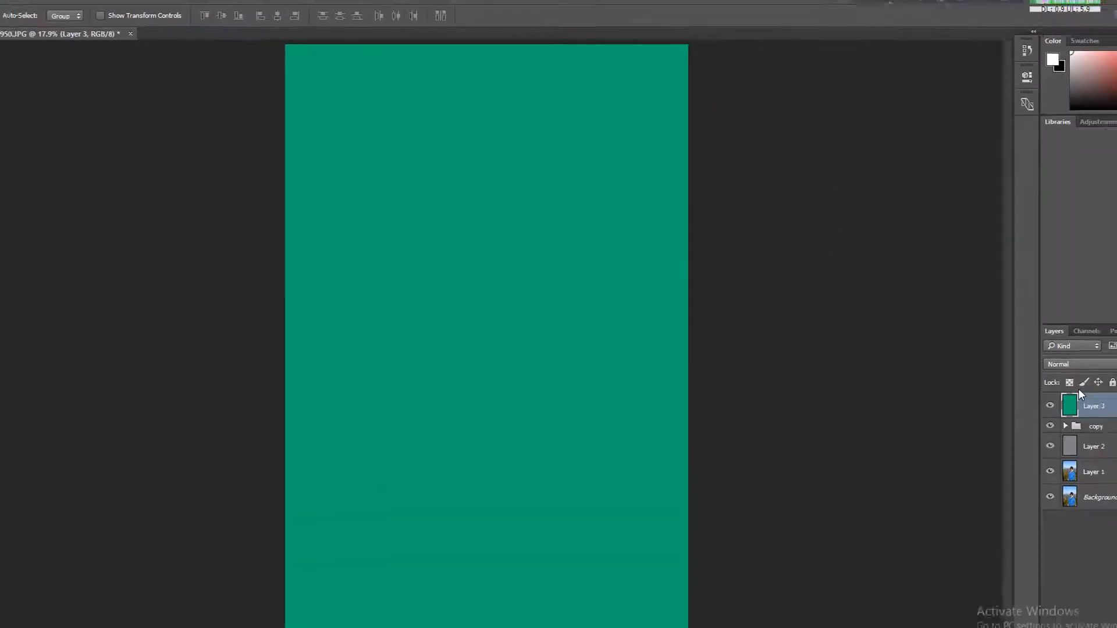
# Set the green layer to Soft Light at 15% opacity and compare the photo with it hidden and shown
pyautogui.click(1081, 364)
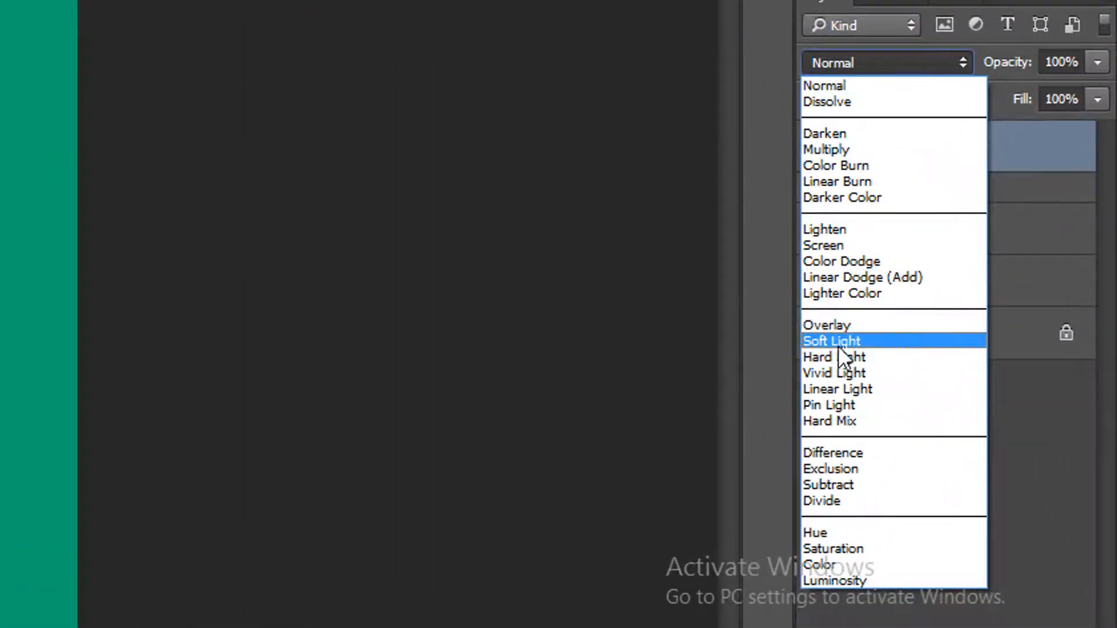
pyautogui.click(831, 341)
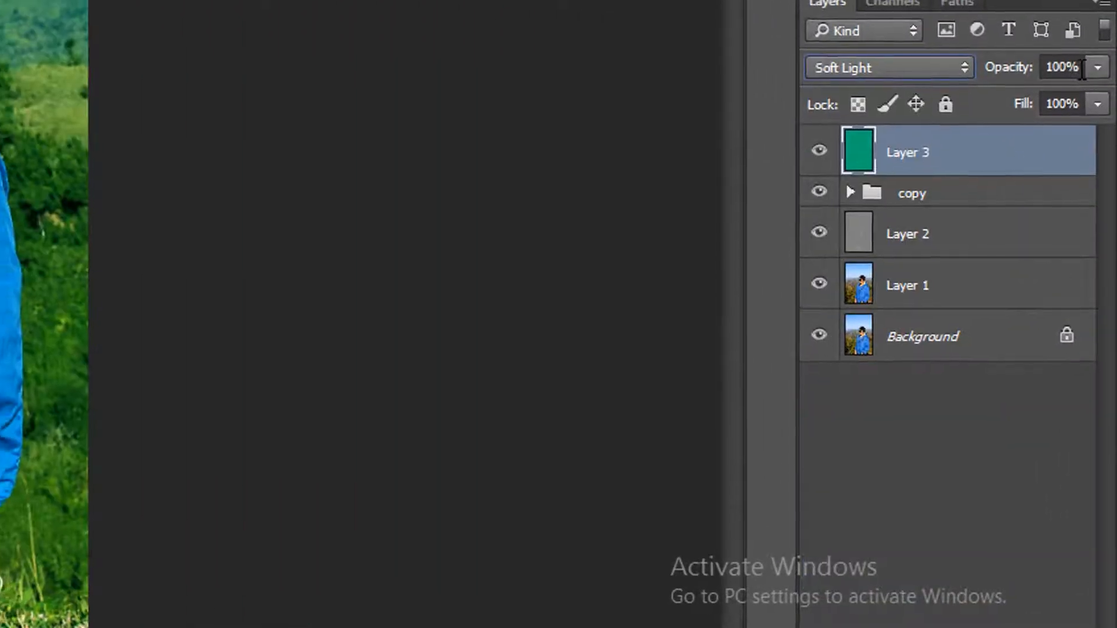
pyautogui.click(1081, 68)
pyautogui.write('15')
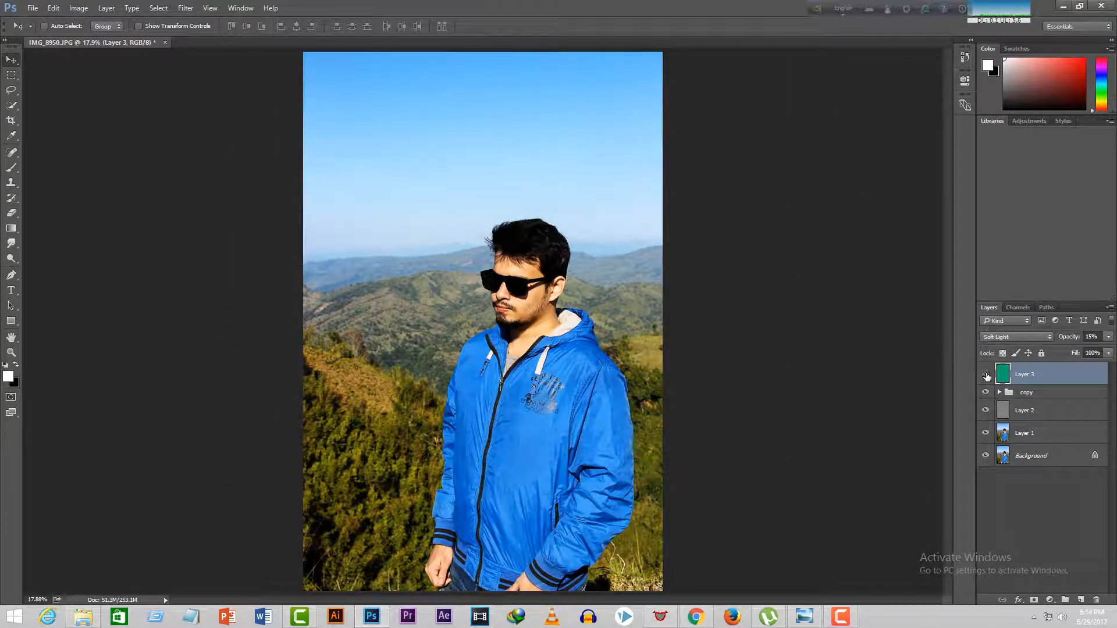
pyautogui.click(985, 375)
pyautogui.click(985, 375)
pyautogui.click(985, 375)
pyautogui.click(986, 375)
# Stamp all visible layers onto a new layer and select the distant mountain range behind the man with the Lasso tool
pyautogui.hotkey('ctrl', 'shift', 'alt', 'n')
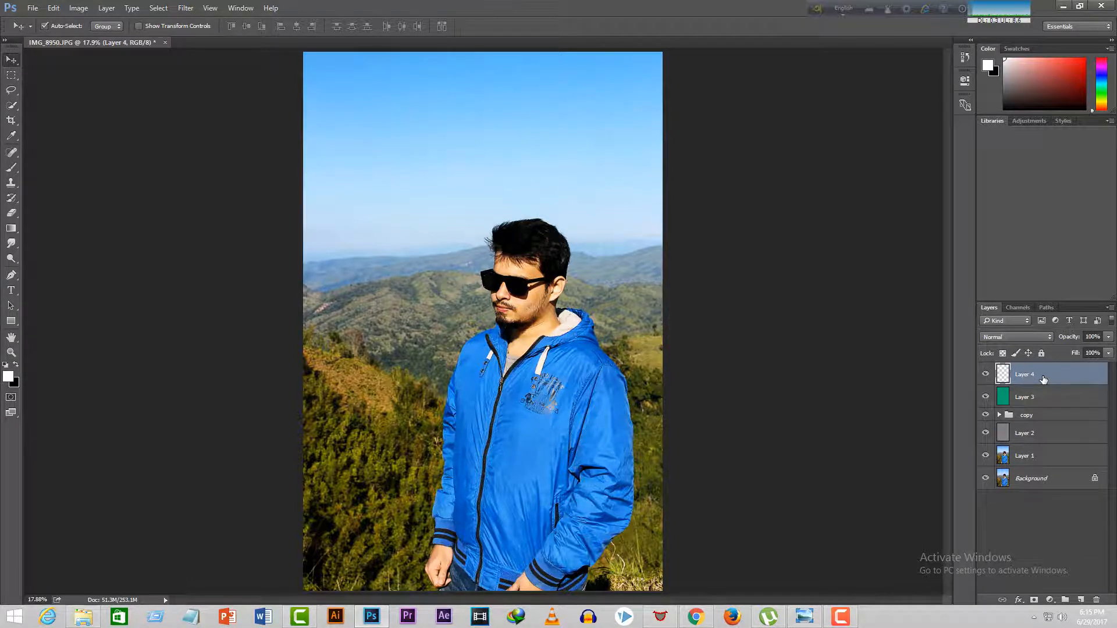
pyautogui.hotkey('ctrl', 'shift', 'alt', 'e')
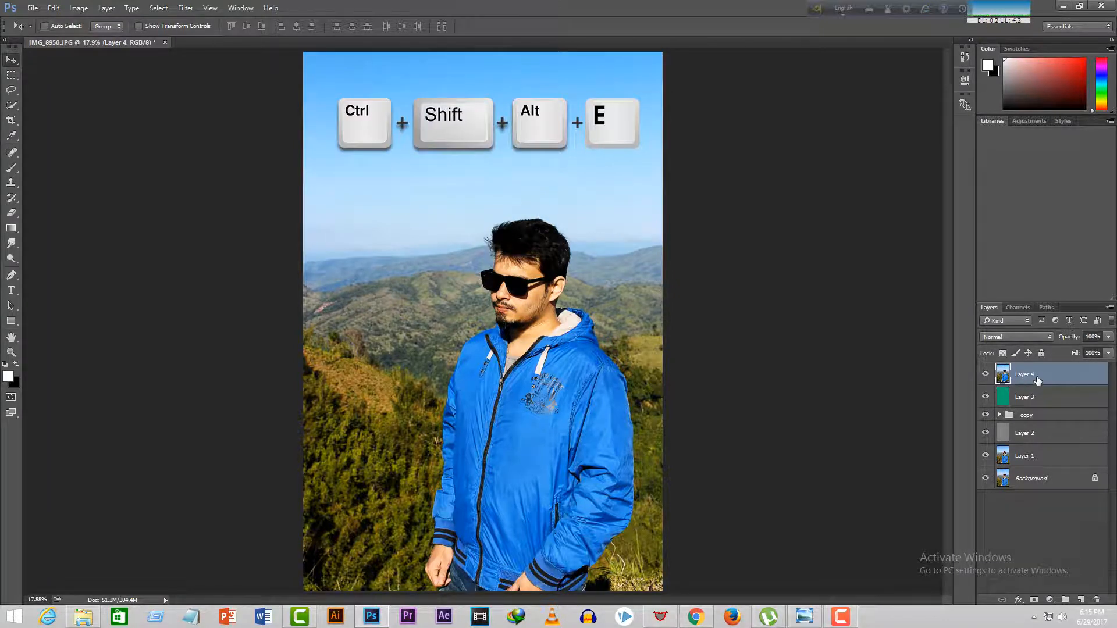
pyautogui.click(12, 93)
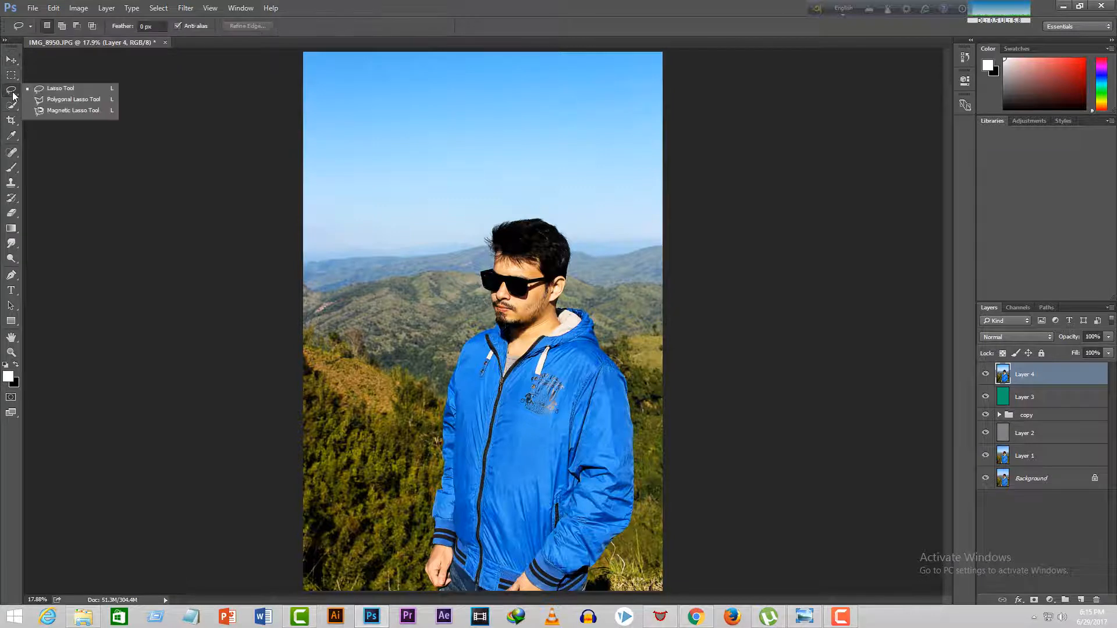
pyautogui.click(42, 91)
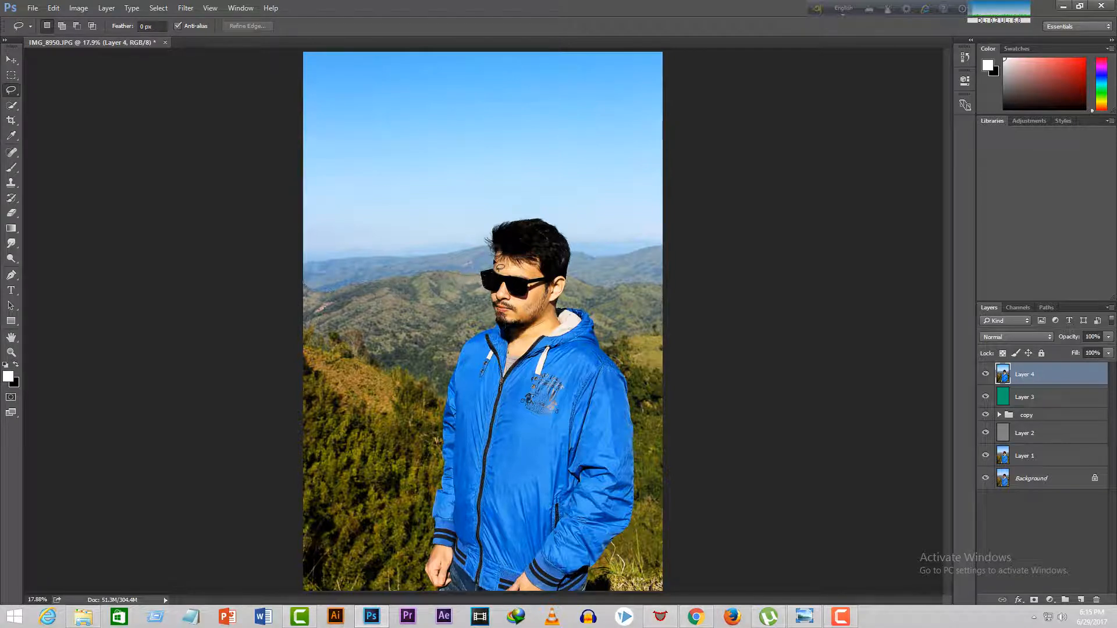
pyautogui.moveTo(510, 229)
pyautogui.mouseDown()
pyautogui.moveTo(558, 226)
pyautogui.moveTo(578, 254)
pyautogui.moveTo(569, 272)
pyautogui.moveTo(598, 289)
pyautogui.moveTo(670, 287)
pyautogui.moveTo(676, 273)
pyautogui.moveTo(667, 244)
pyautogui.moveTo(590, 258)
pyautogui.moveTo(544, 218)
pyautogui.moveTo(454, 255)
pyautogui.moveTo(303, 284)
pyautogui.mouseUp()
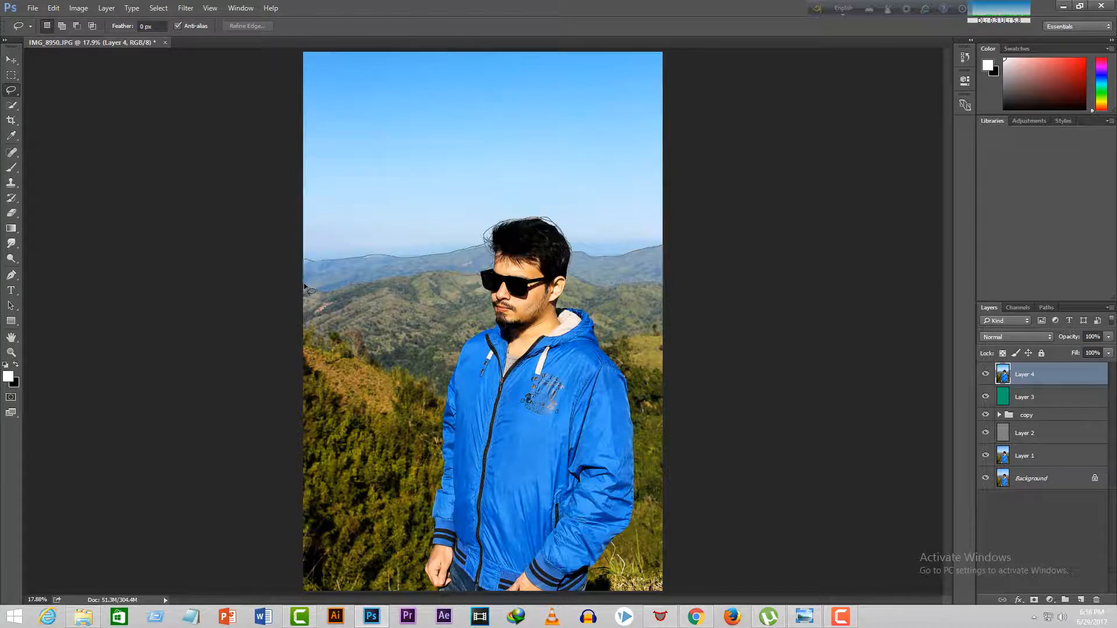
pyautogui.moveTo(304, 284); pyautogui.dragTo(304, 285)
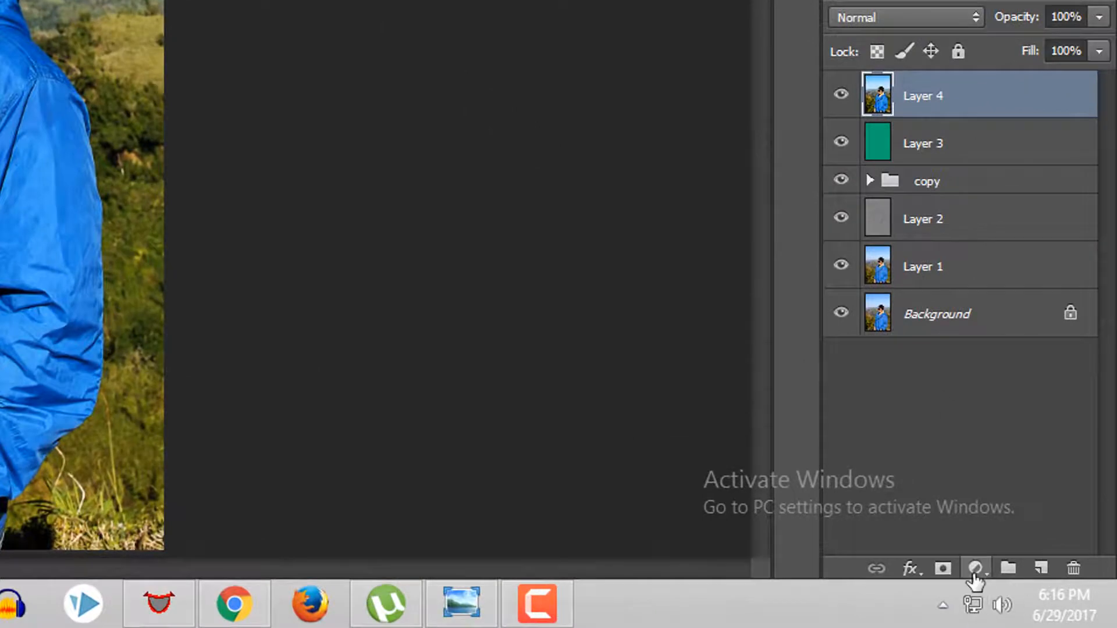
# Add a Curves adjustment for the selected mountains and pull the curve's lower midtones slightly down to darken them
pyautogui.click(975, 568)
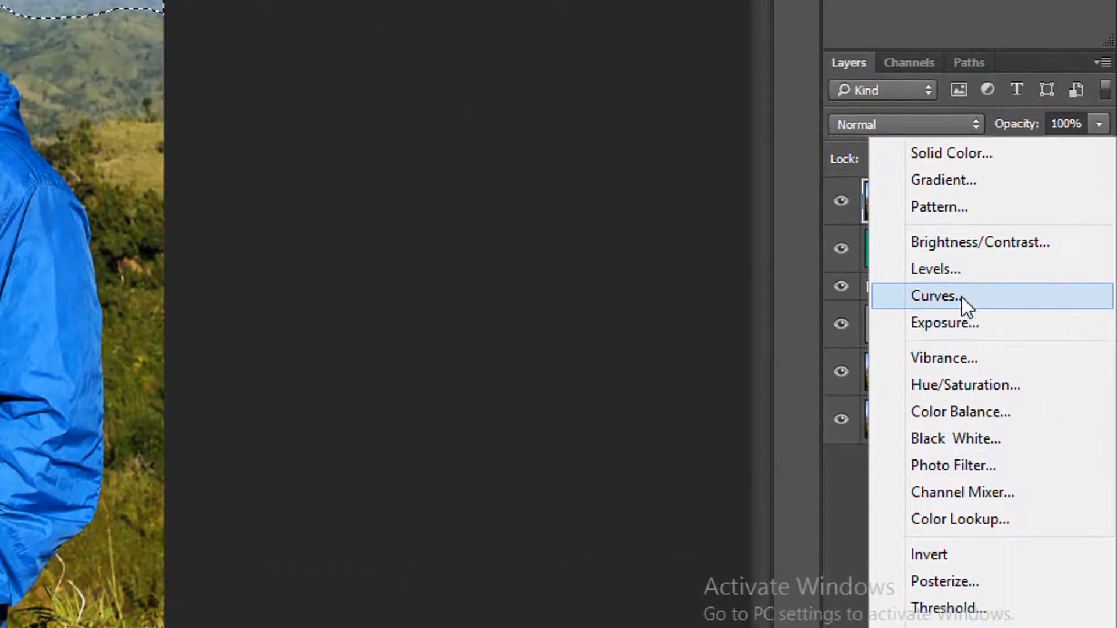
pyautogui.click(945, 190)
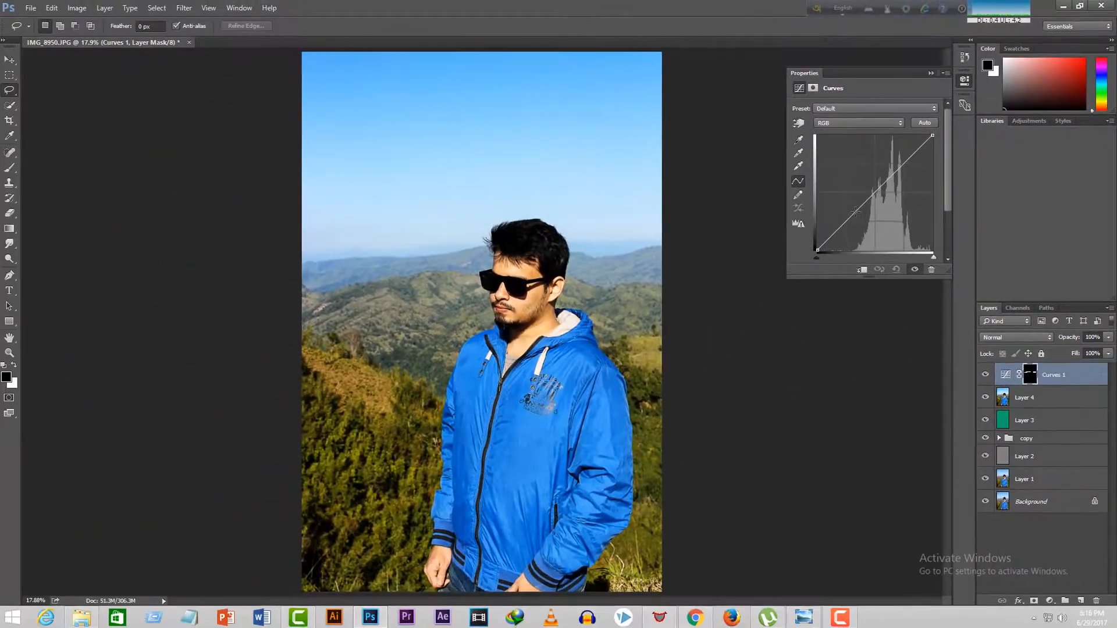
pyautogui.click(824, 228)
pyautogui.moveTo(856, 213); pyautogui.dragTo(864, 218)
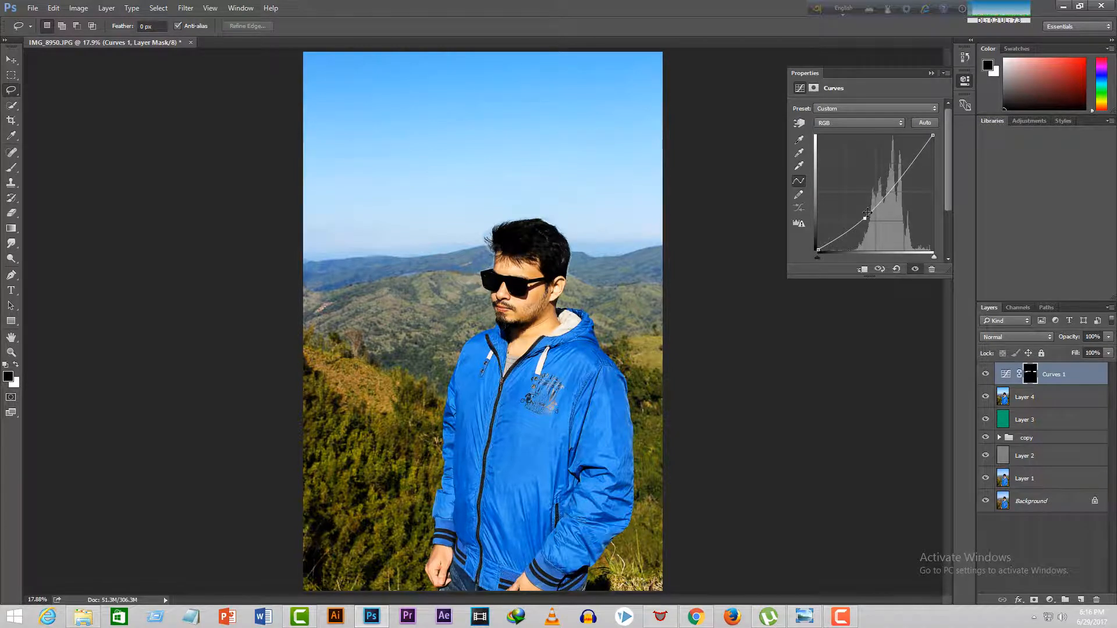
pyautogui.moveTo(866, 218); pyautogui.dragTo(864, 215)
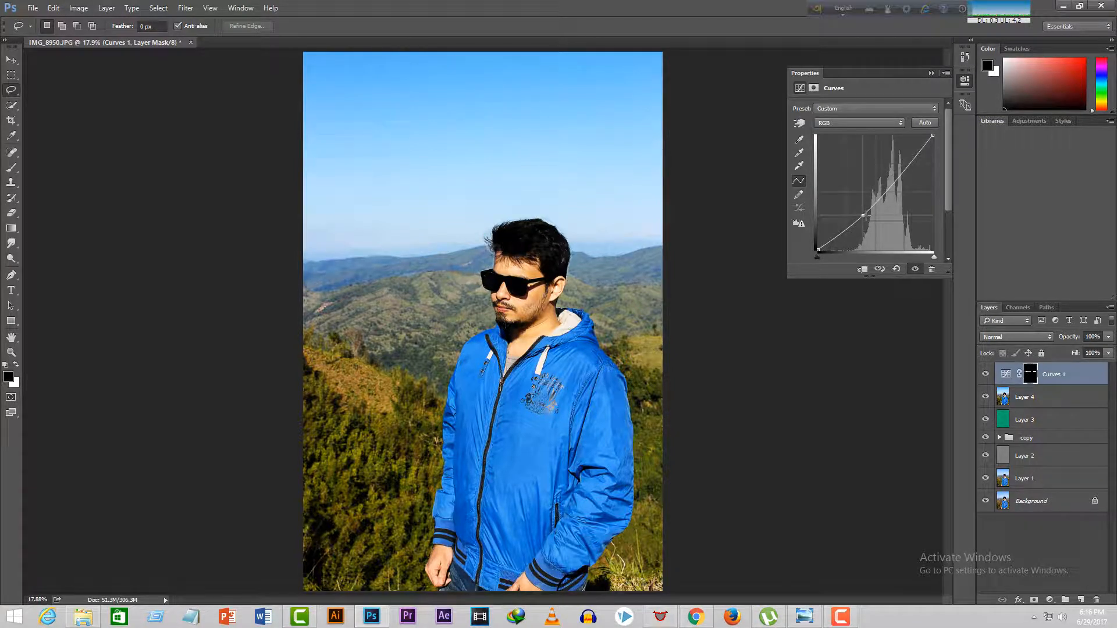
pyautogui.click(930, 73)
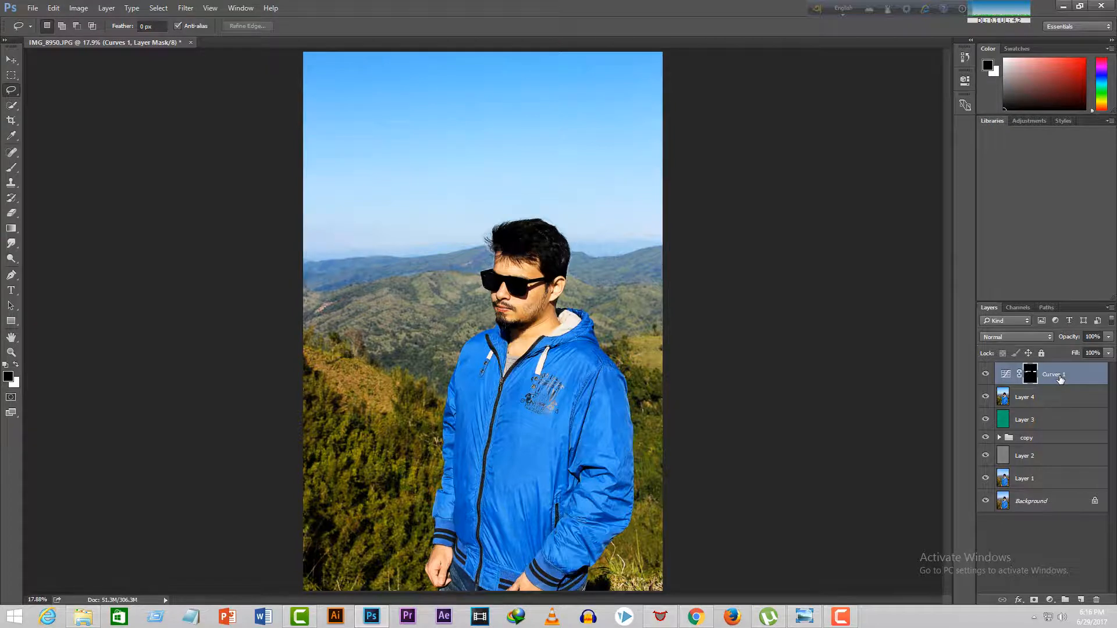
# Stamp the visible layers onto another new layer, desaturate it and set its blend mode to Overlay
pyautogui.hotkey('ctrl', 'shift', 'alt', 'n')
pyautogui.press('x')
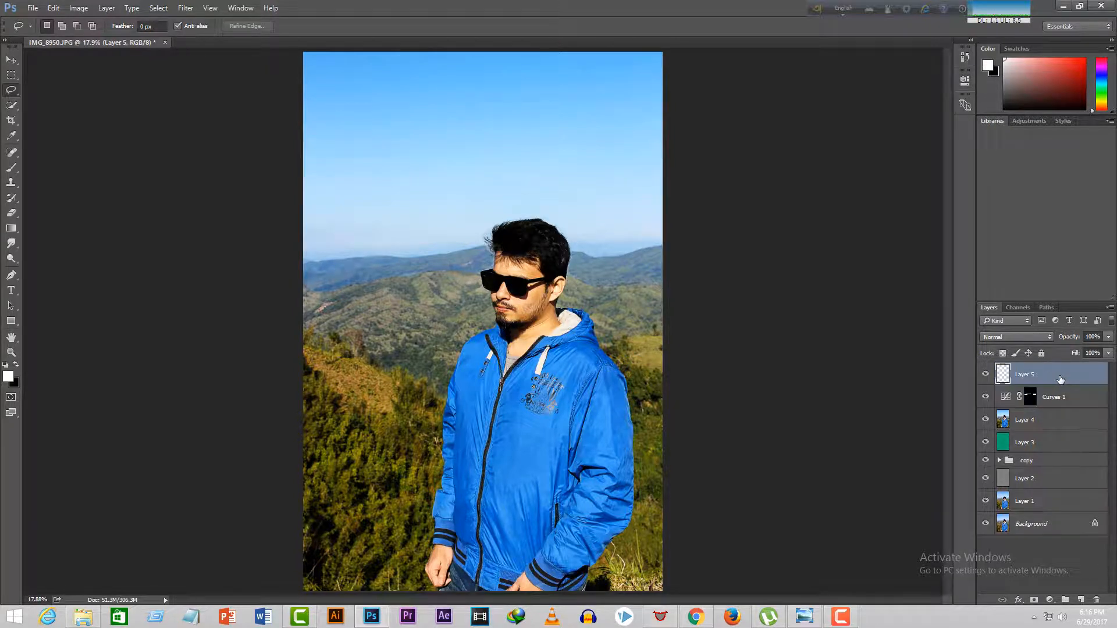
pyautogui.hotkey('ctrl', 'shift', 'alt', 'e')
pyautogui.hotkey('ctrl', 'shift', 'u')
pyautogui.click(1027, 337)
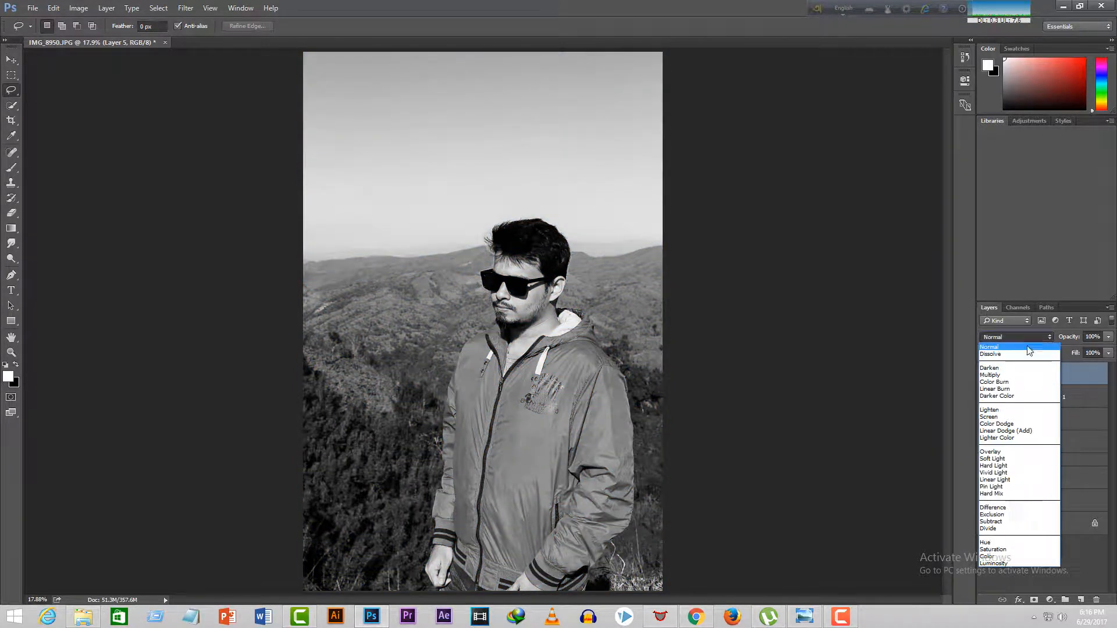
pyautogui.click(997, 454)
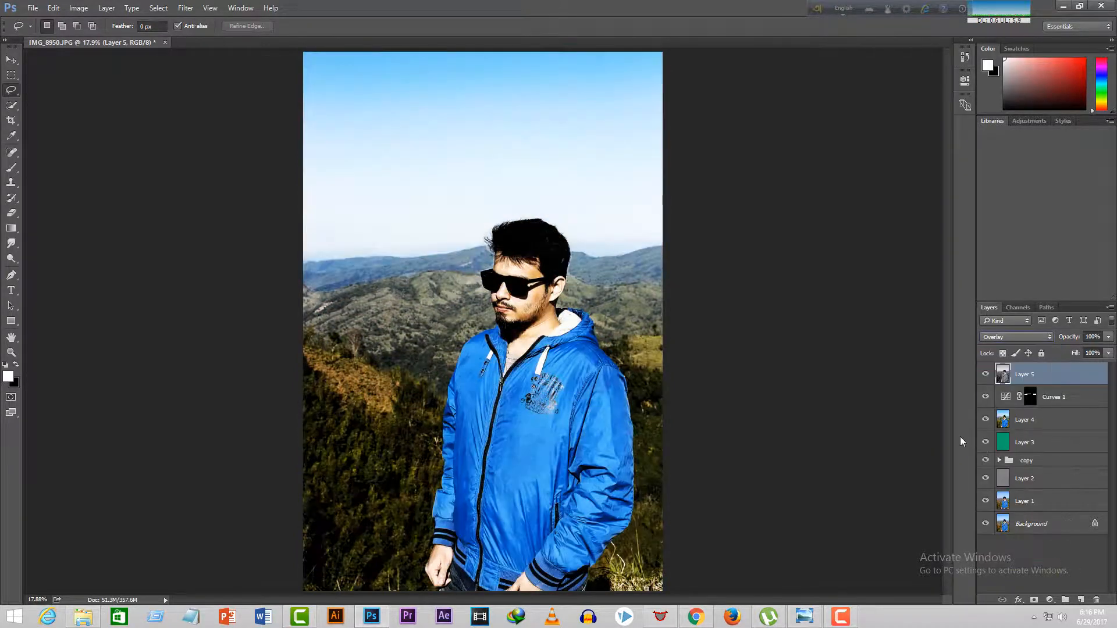
# Try 15% opacity on the desaturated Overlay layer, and settle on 20%
pyautogui.click(1091, 337)
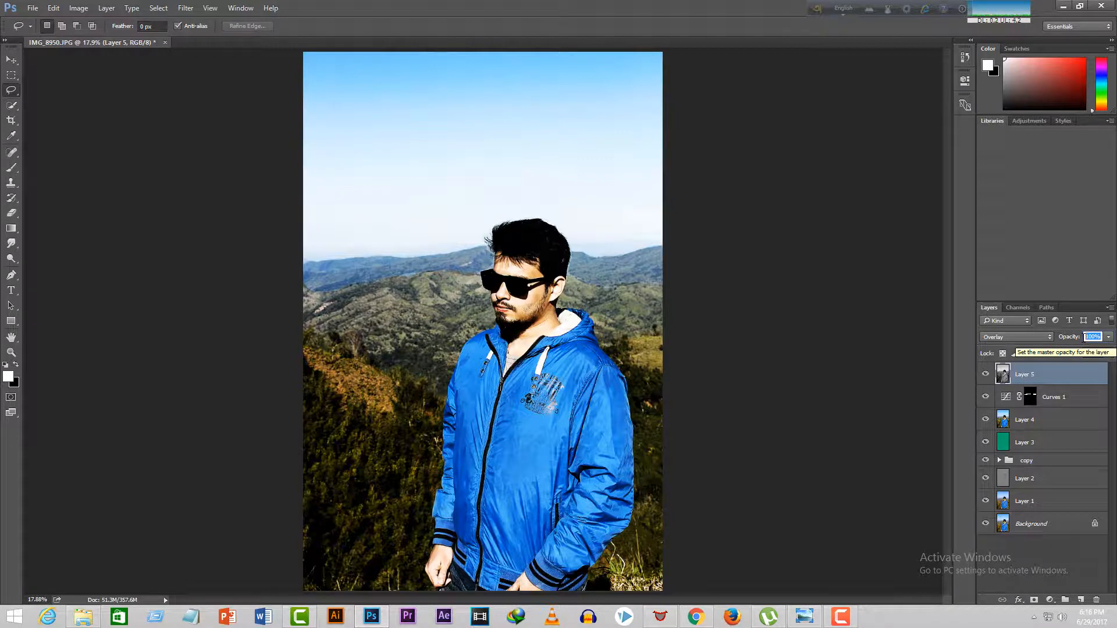
pyautogui.write('15')
pyautogui.press('Return')
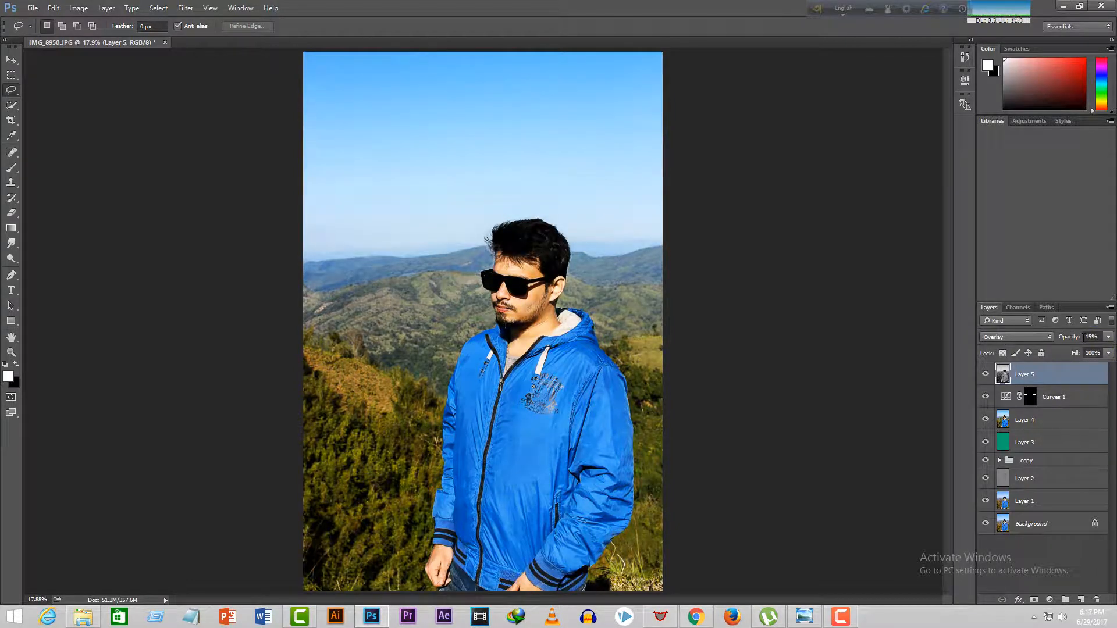
pyautogui.moveTo(1099, 337); pyautogui.dragTo(1072, 337)
pyautogui.write('20')
pyautogui.press('Return')
# Stamp the visible layers onto a new layer and add a Color Lookup adjustment above it using the 3Strip.look 3DLUT file
pyautogui.click(1081, 599)
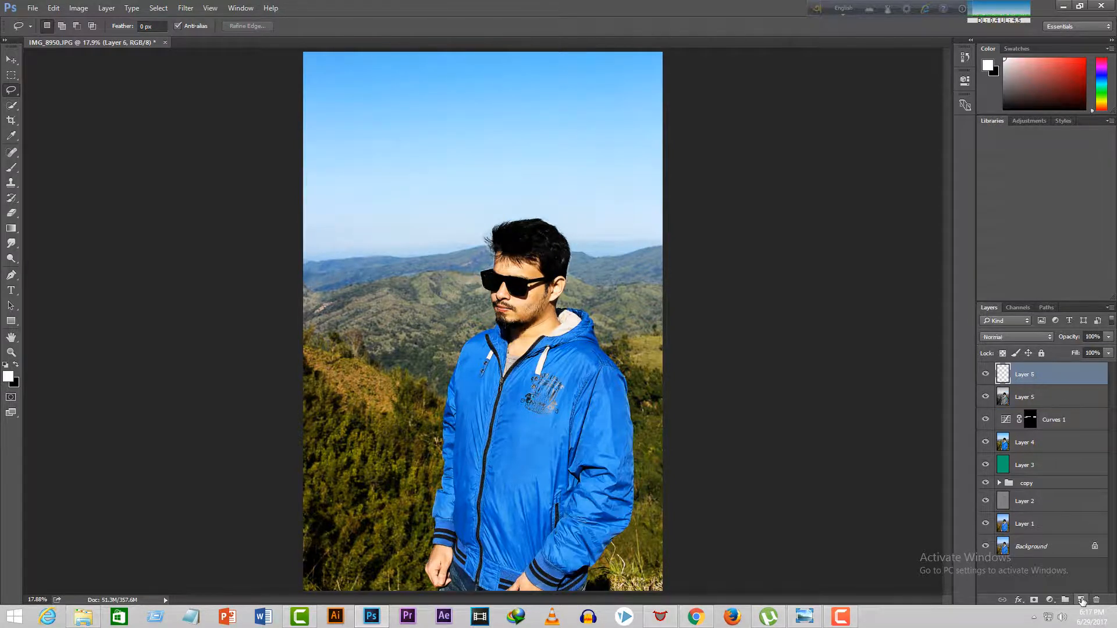
pyautogui.hotkey('ctrl', 'shift', 'alt', 'e')
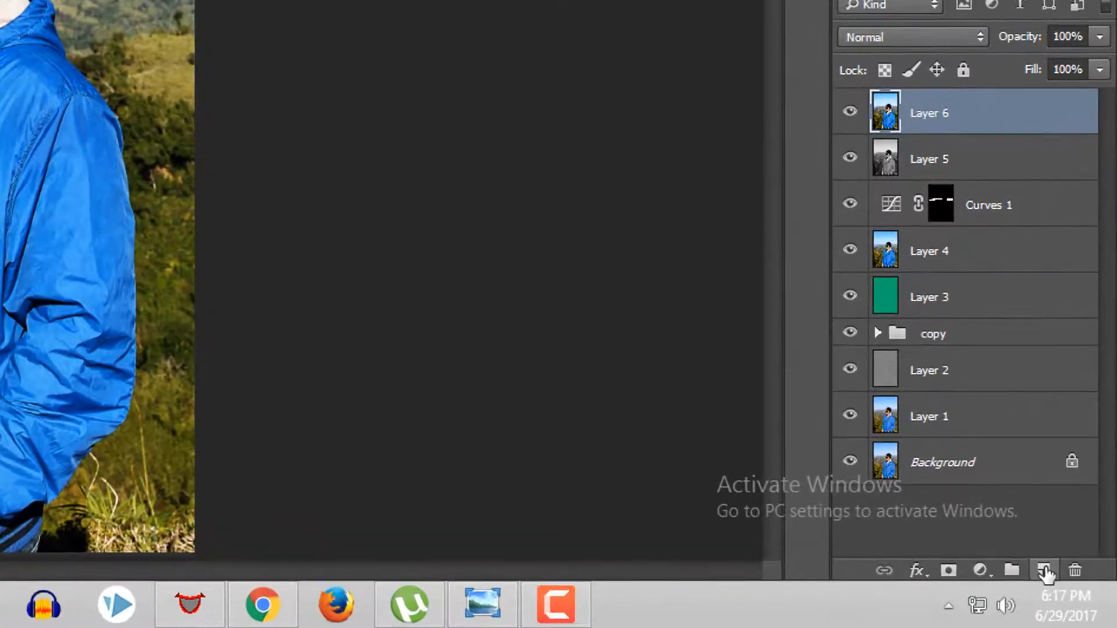
pyautogui.click(981, 570)
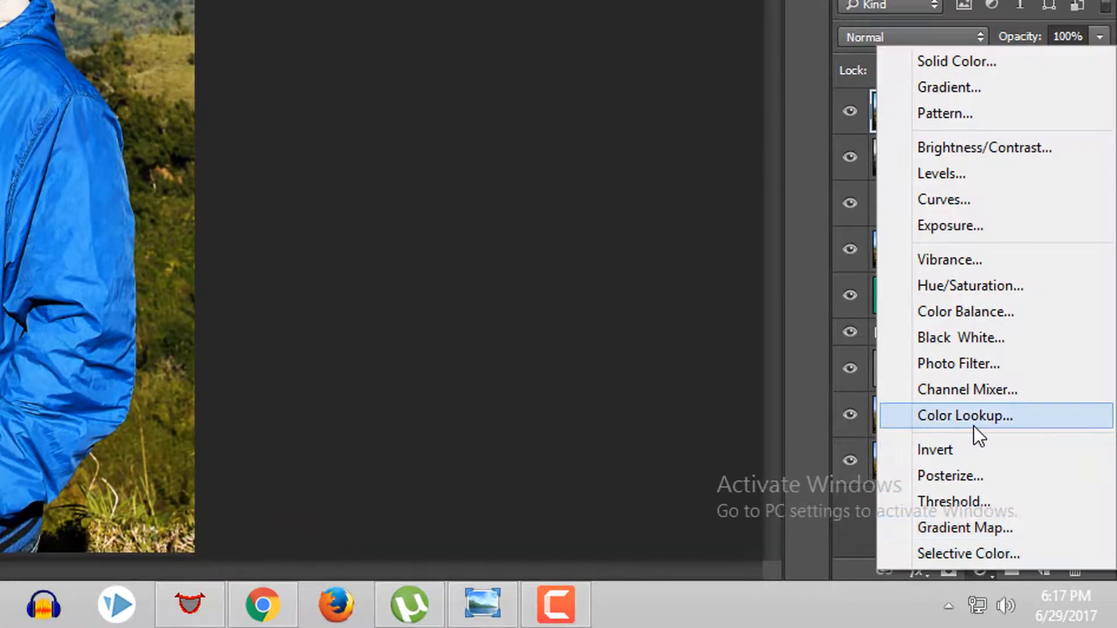
pyautogui.click(957, 417)
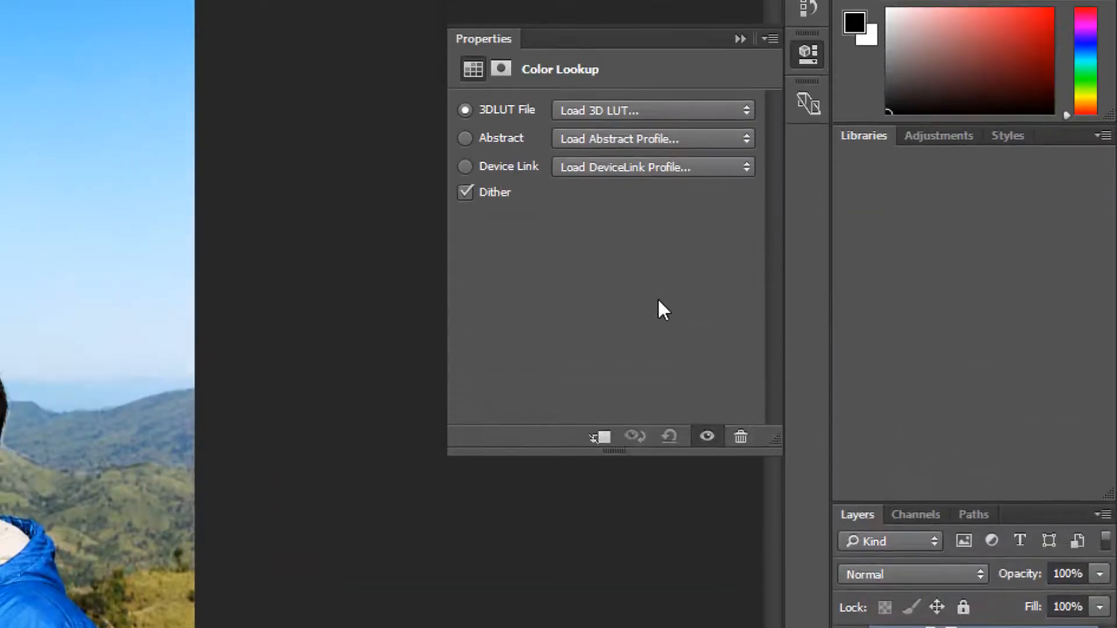
pyautogui.click(657, 129)
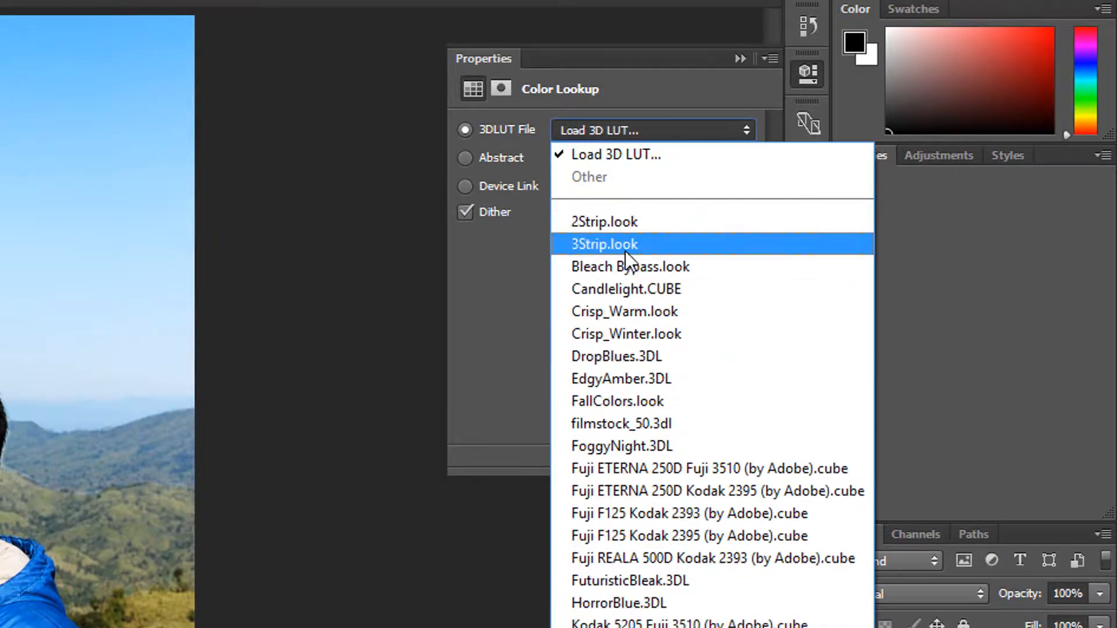
pyautogui.click(600, 244)
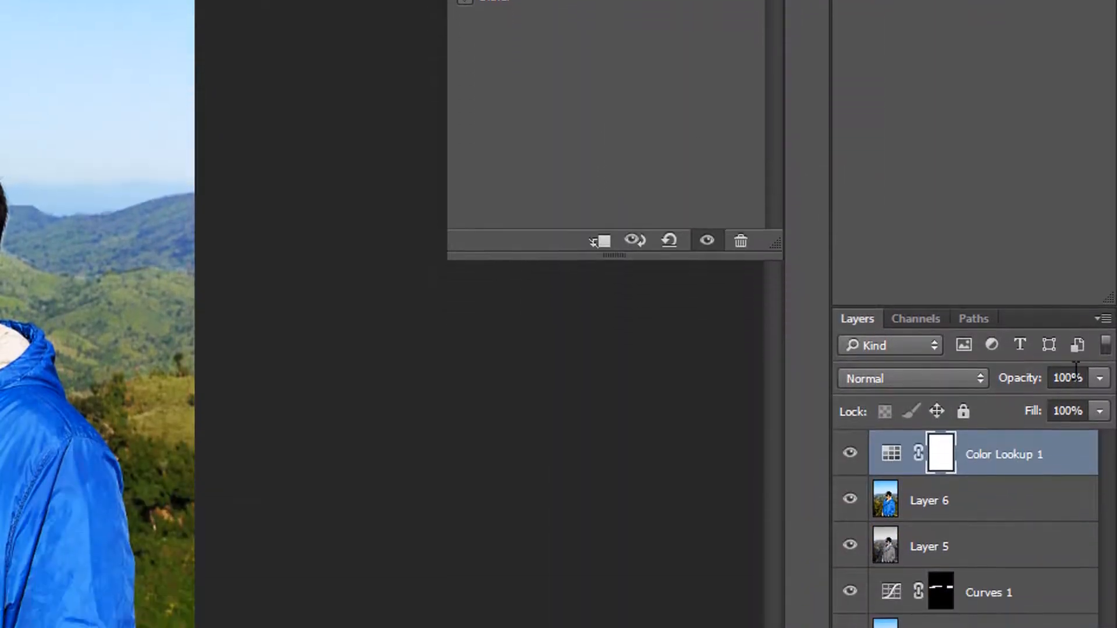
# Set the Color Lookup adjustment layer's opacity to 25%
pyautogui.click(1083, 377)
pyautogui.moveTo(1083, 377); pyautogui.dragTo(1019, 384)
pyautogui.write('1')
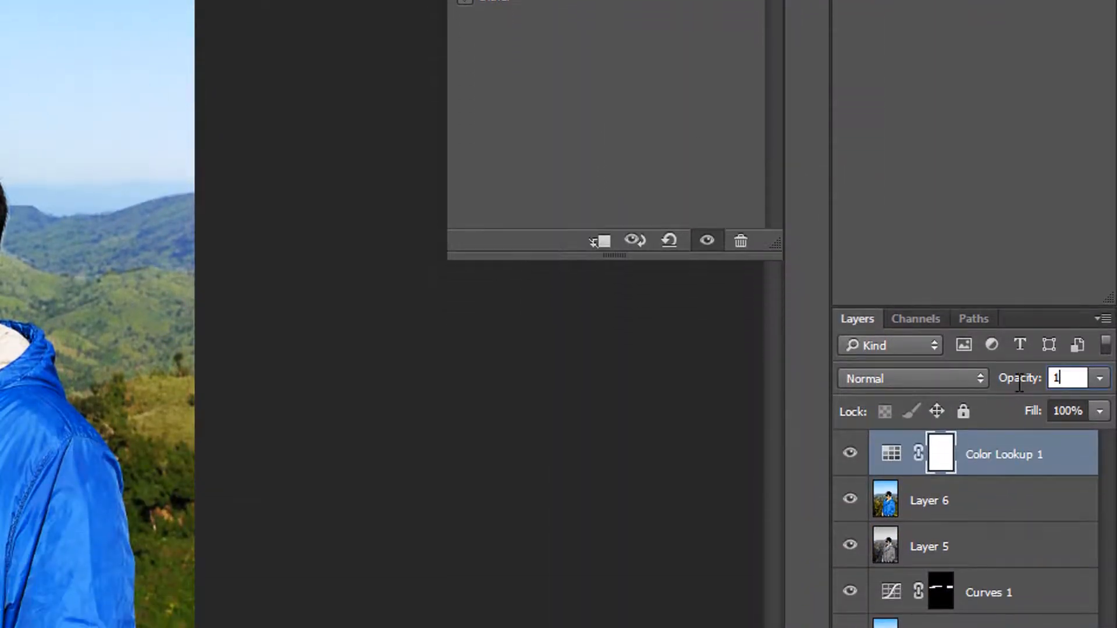
pyautogui.press('BackSpace')
pyautogui.write('25')
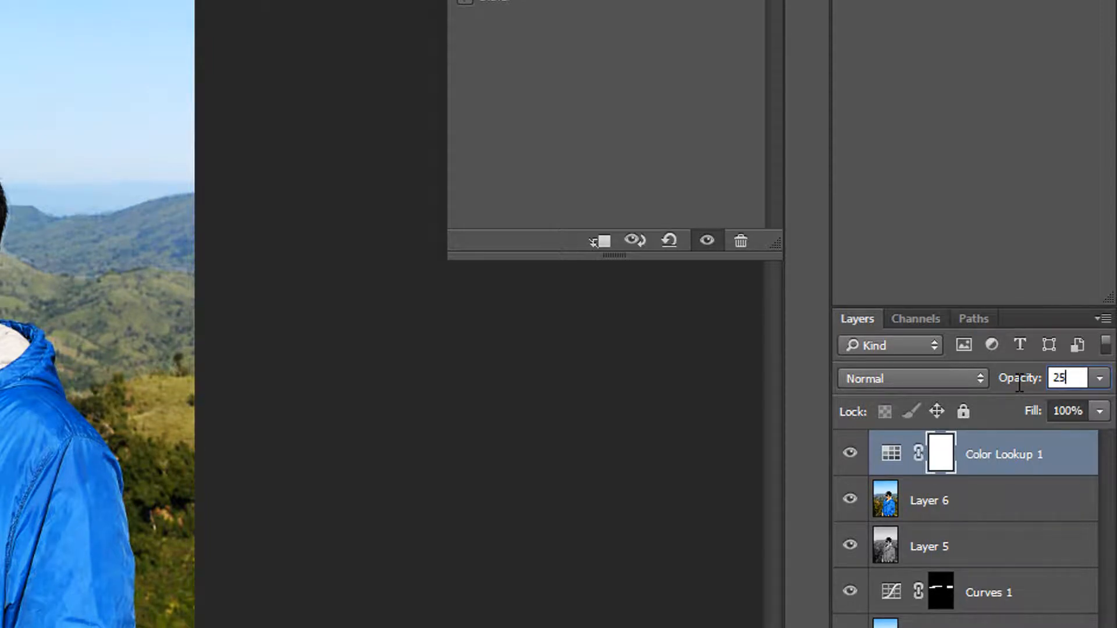
pyautogui.press('Return')
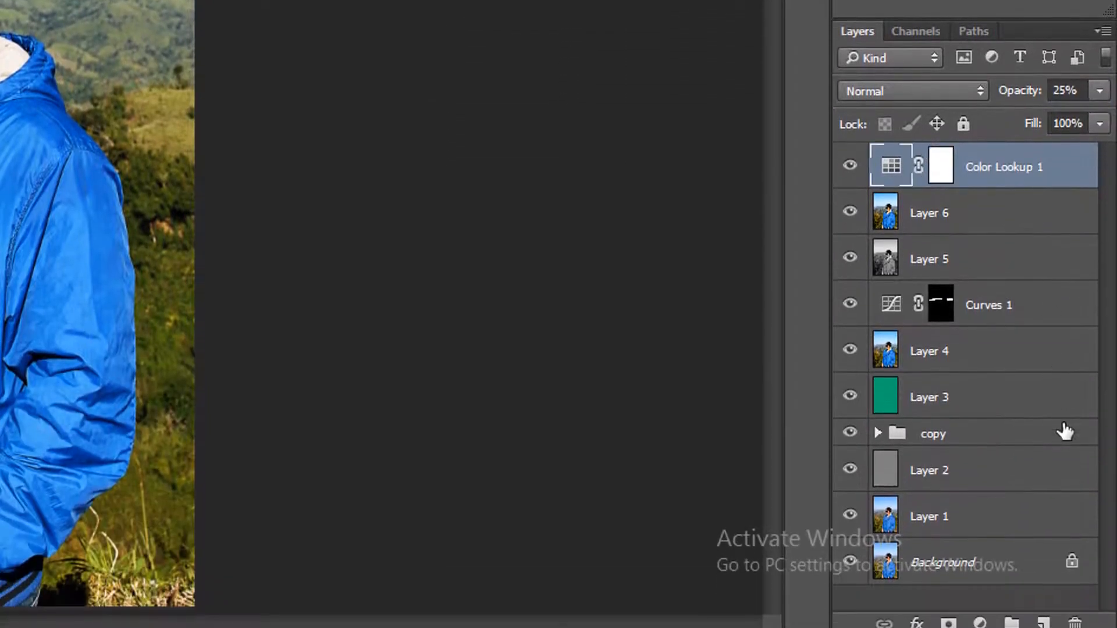
# Group all layers above the Background, from Layer 1 up to the Color Lookup adjustment, and collapse the properties display
pyautogui.keyDown('shift'); pyautogui.click(952, 526); pyautogui.keyUp('shift')
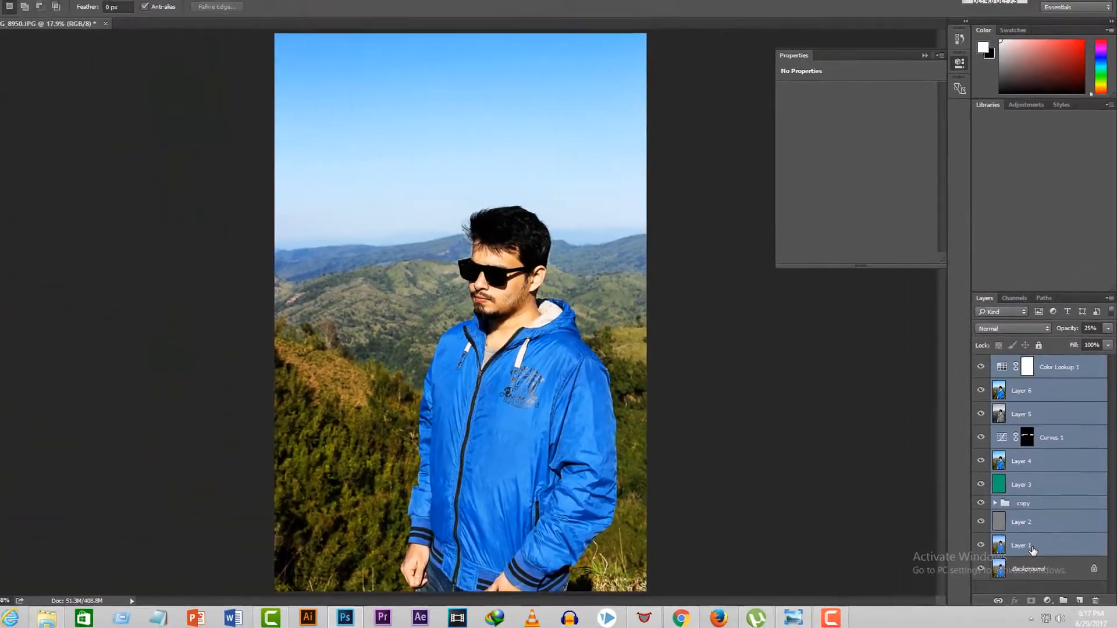
pyautogui.hotkey('ctrl', 'g')
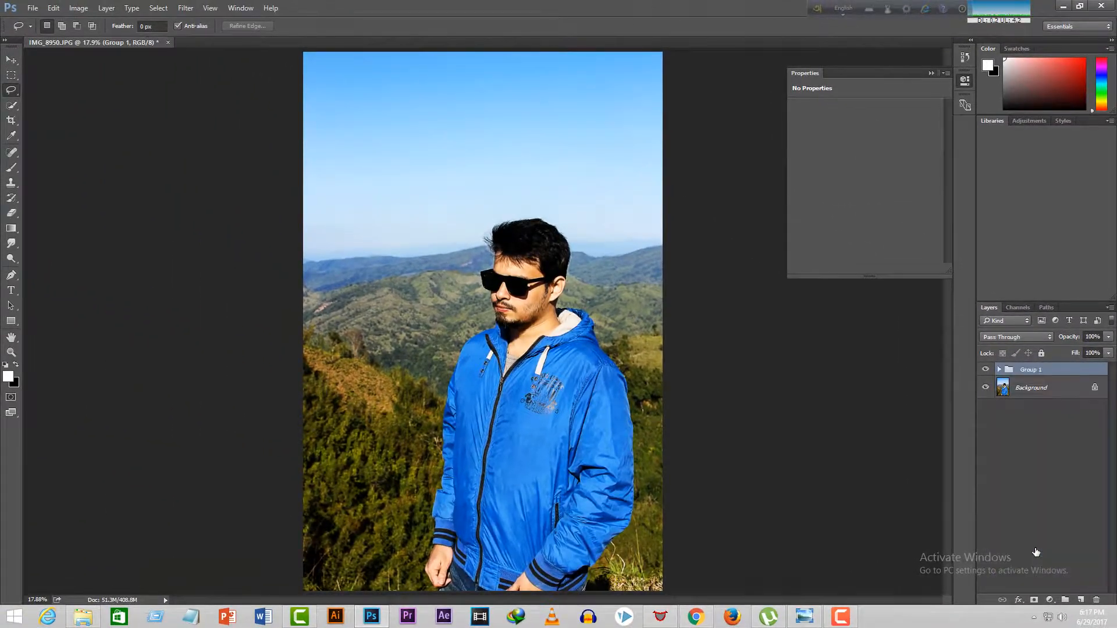
pyautogui.click(930, 73)
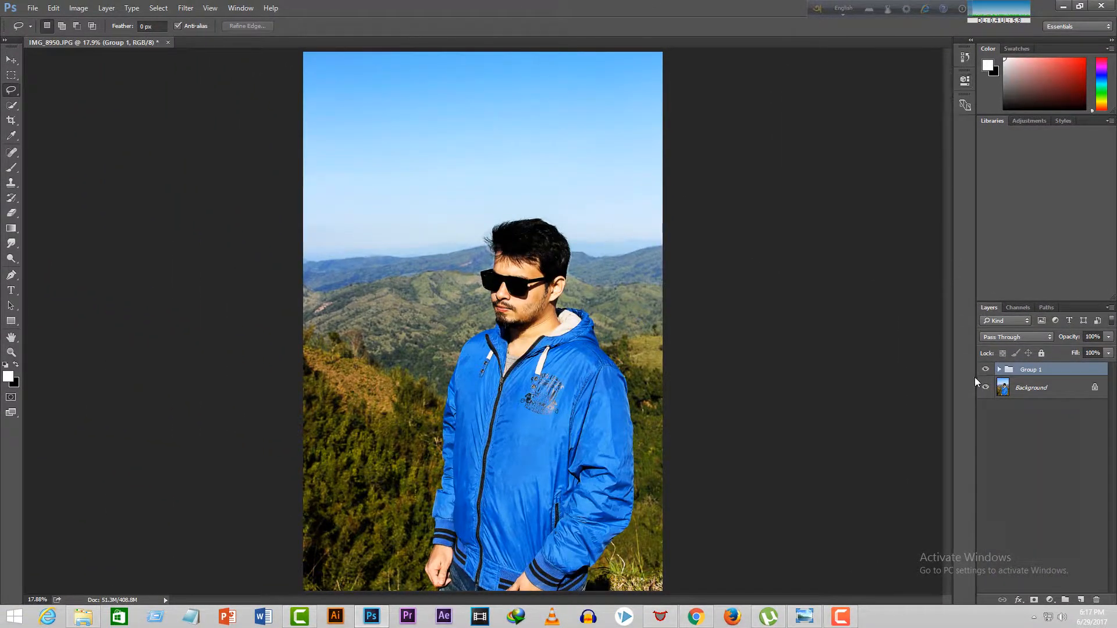
# Toggle the visibility of the group of edits repeatedly to compare the photo before and after, leaving the group shown
pyautogui.click(985, 370)
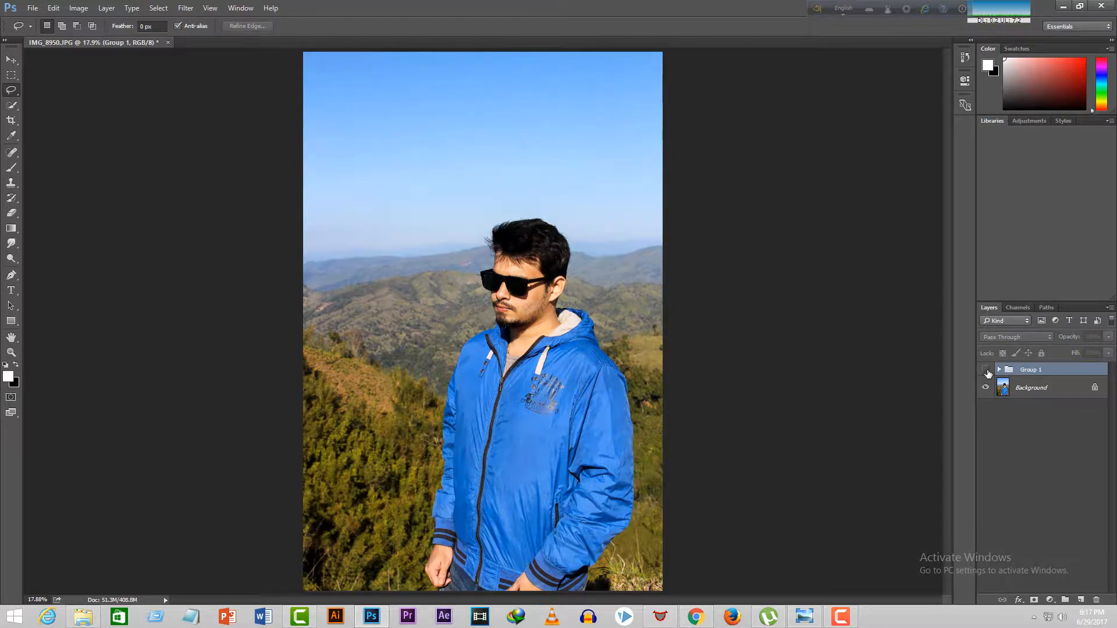
pyautogui.click(985, 370)
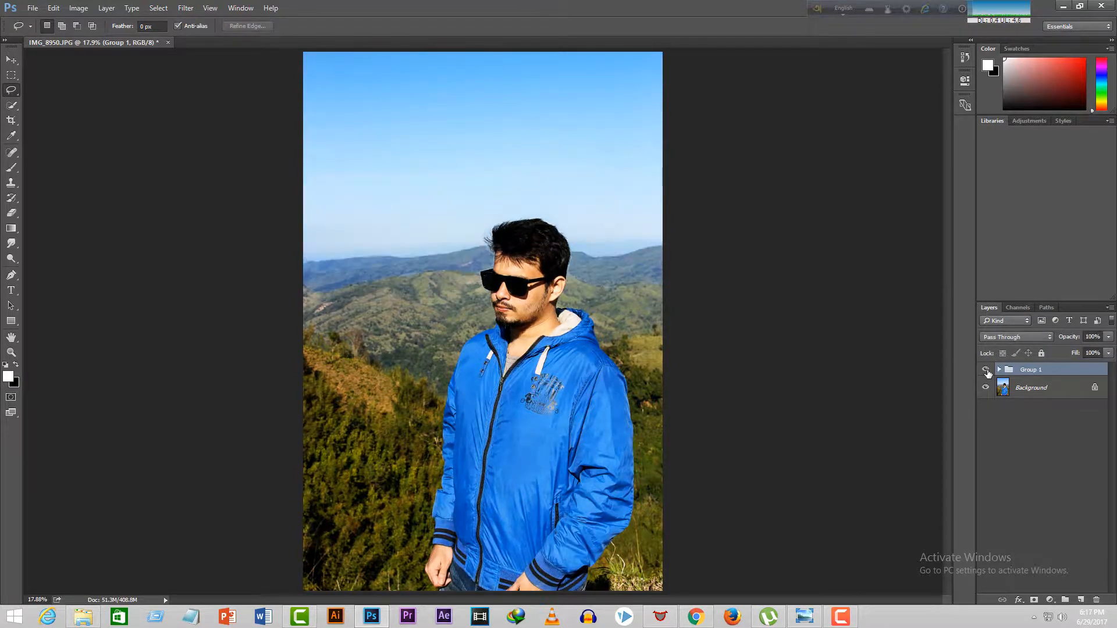
pyautogui.click(985, 369)
pyautogui.click(985, 370)
pyautogui.click(986, 370)
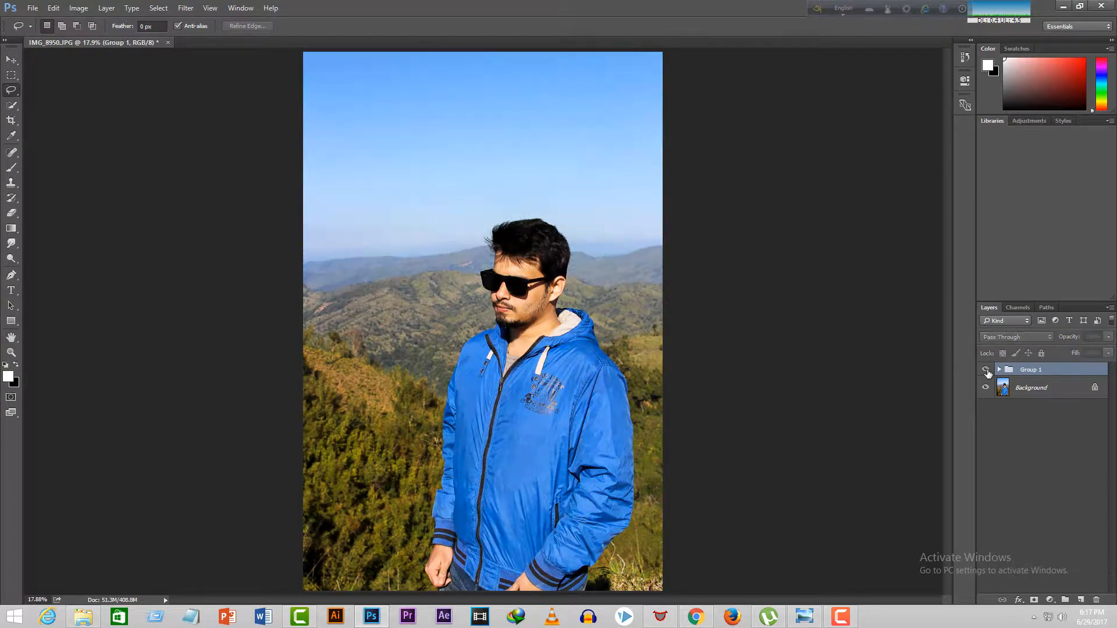
pyautogui.click(985, 370)
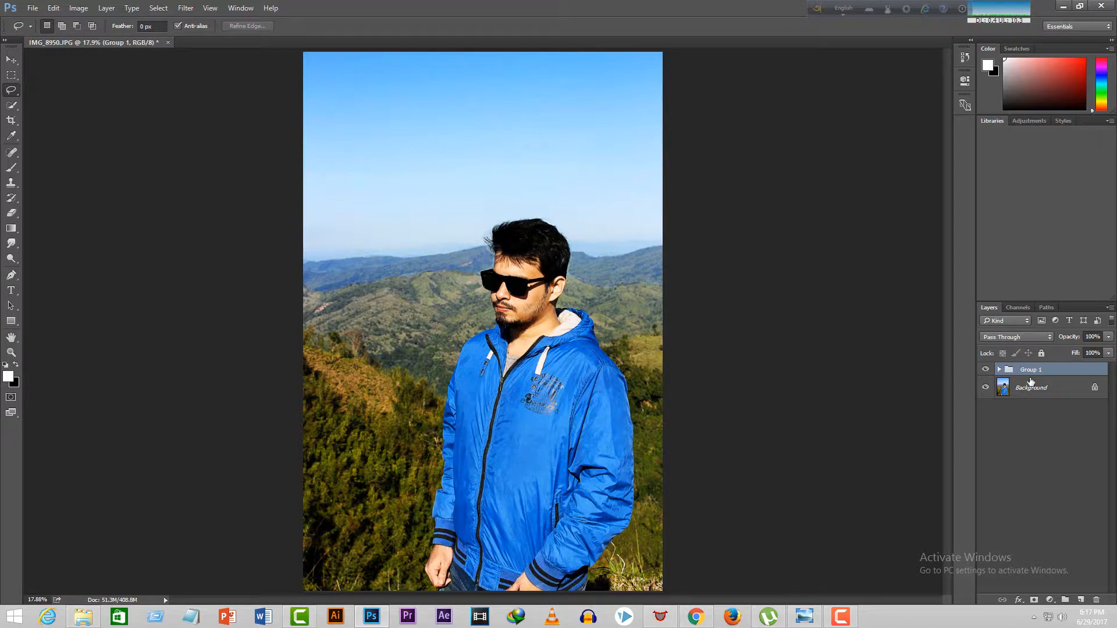
pyautogui.click(987, 371)
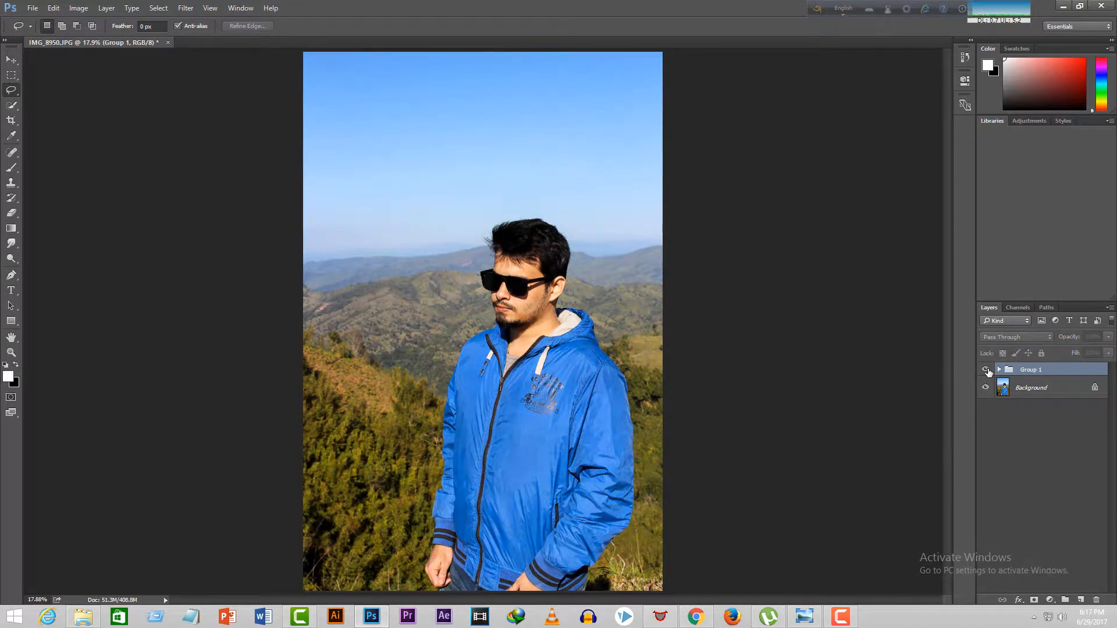
pyautogui.click(987, 371)
pyautogui.click(987, 371)
pyautogui.click(987, 370)
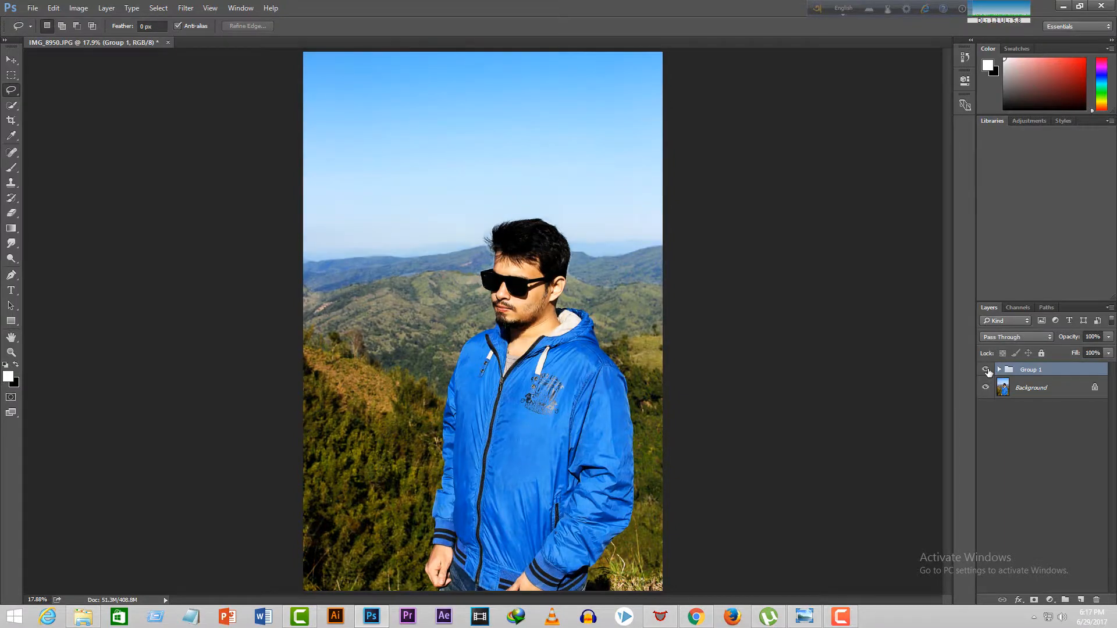